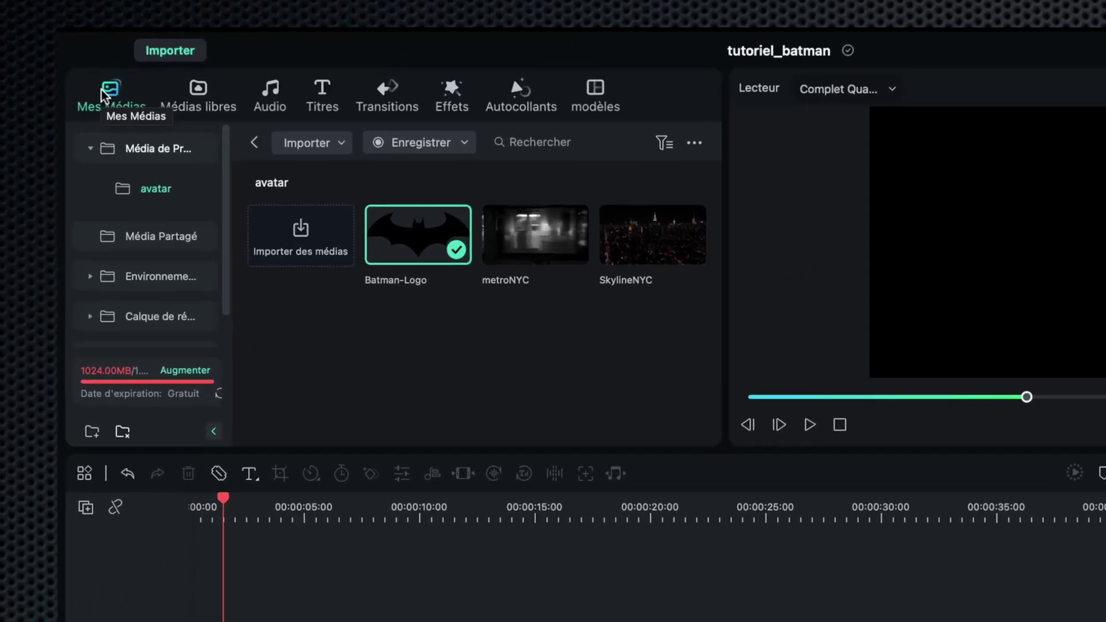
- Open the Filmstock solid colours in the free media library and move the Batman-Logo clip up to video track 2
{"action": "left_click", "coordinate": [190, 75]}
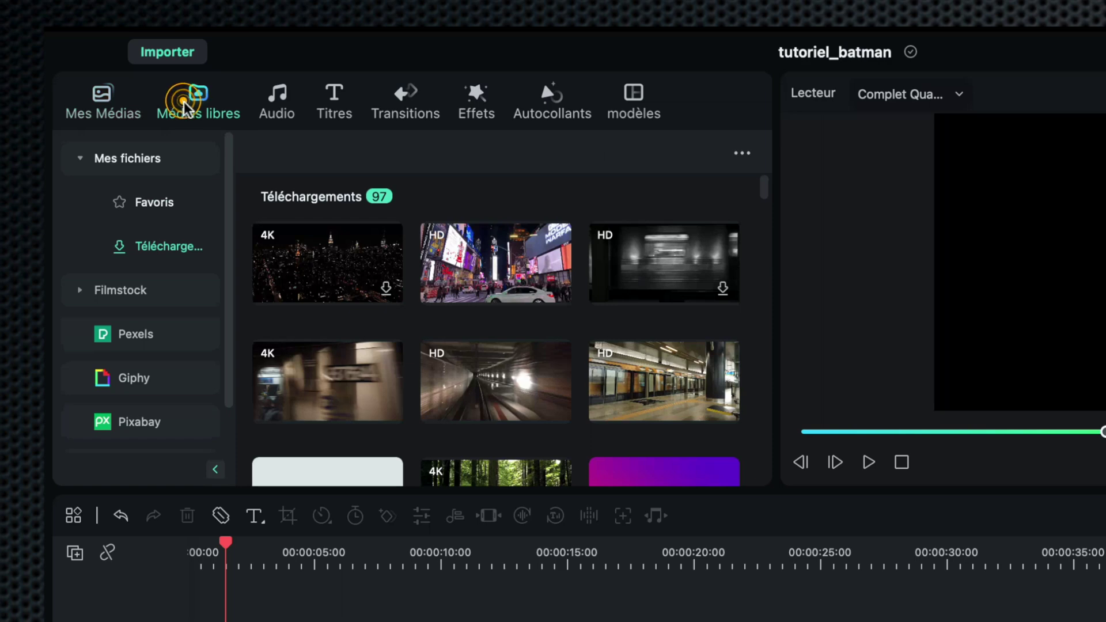
{"action": "left_click", "coordinate": [122, 291]}
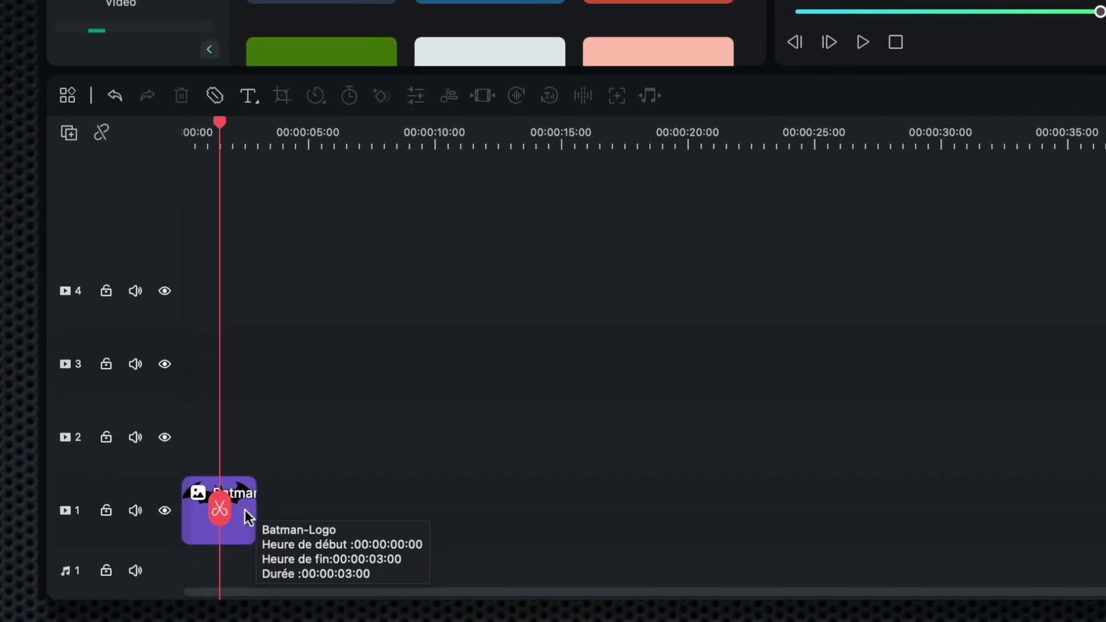
{"action": "left_click", "coordinate": [242, 525]}
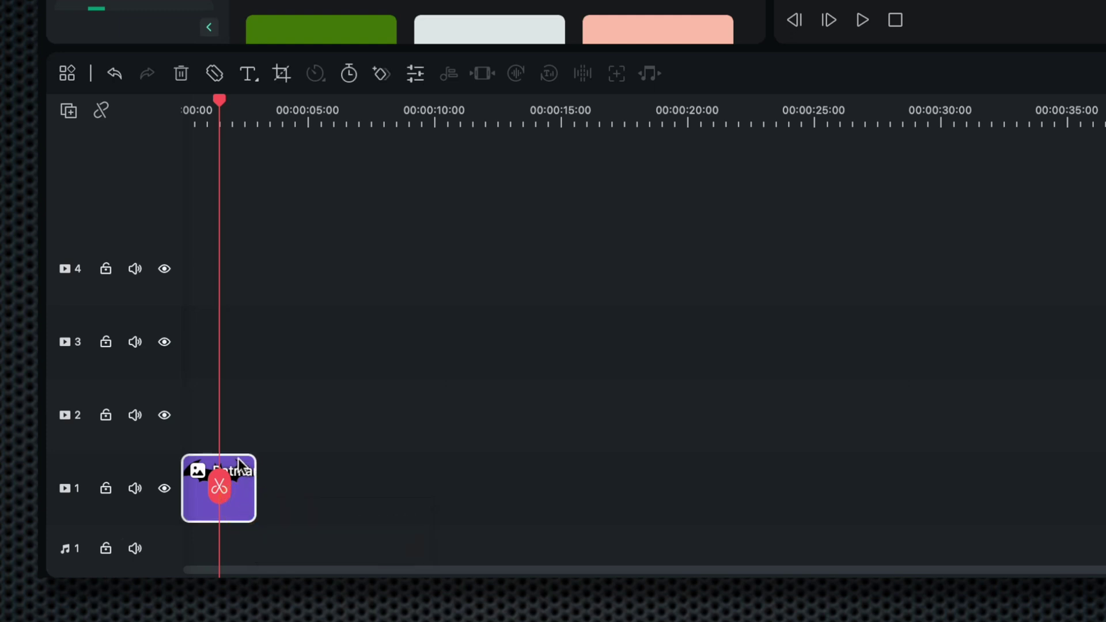
{"action": "left_click_drag", "start_coordinate": [238, 459], "coordinate": [227, 431]}
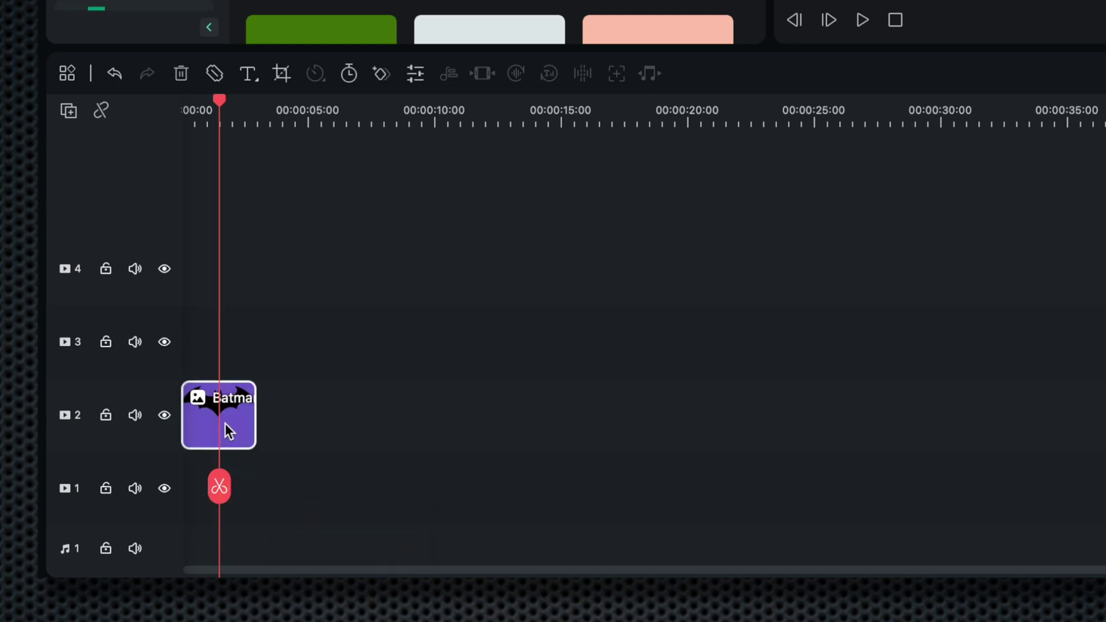
- Place the white solid colour (Blanc) on video track 1, directly beneath the Batman-Logo clip
{"action": "scroll", "coordinate": [423, 399], "scroll_direction": "down", "scroll_amount": 8}
{"action": "scroll", "coordinate": [422, 399], "scroll_direction": "down", "scroll_amount": 8}
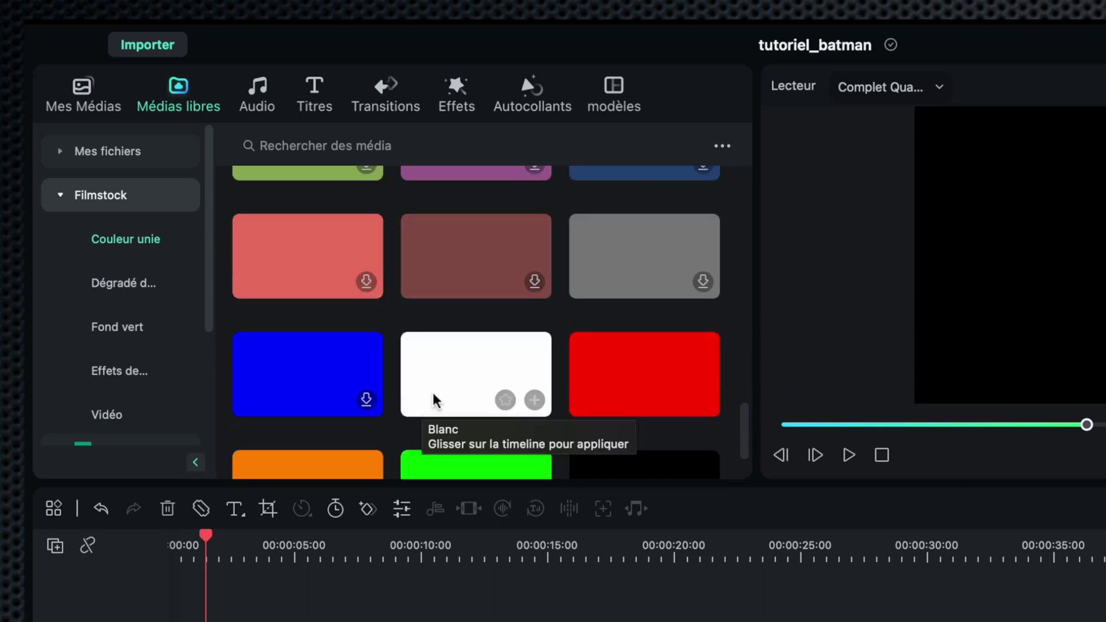
{"action": "left_click", "coordinate": [468, 369]}
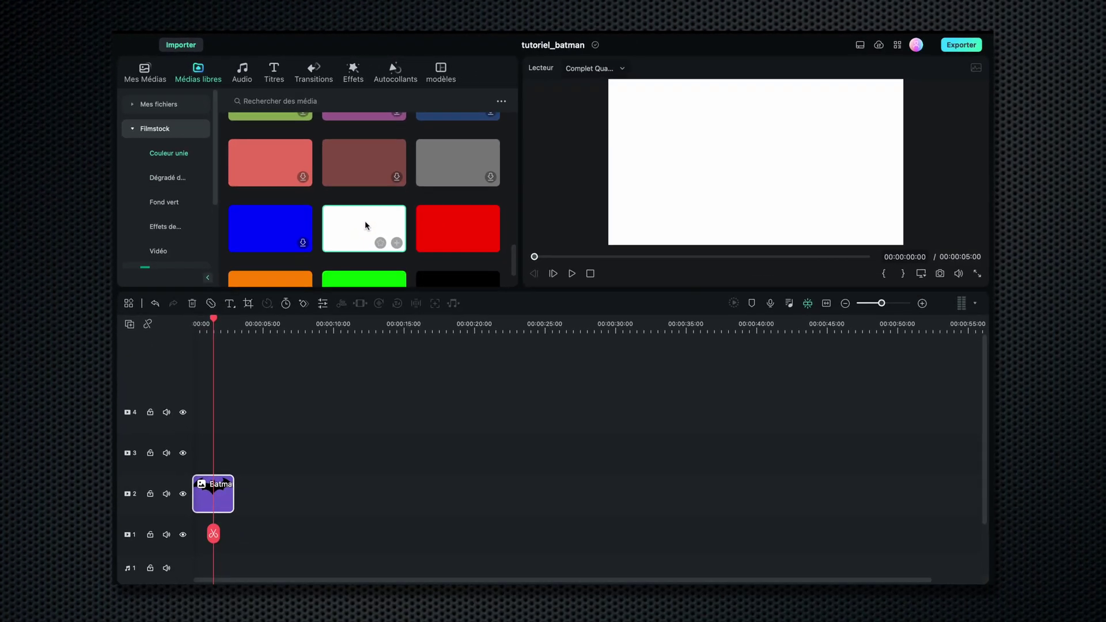
{"action": "left_click_drag", "start_coordinate": [364, 225], "coordinate": [214, 535]}
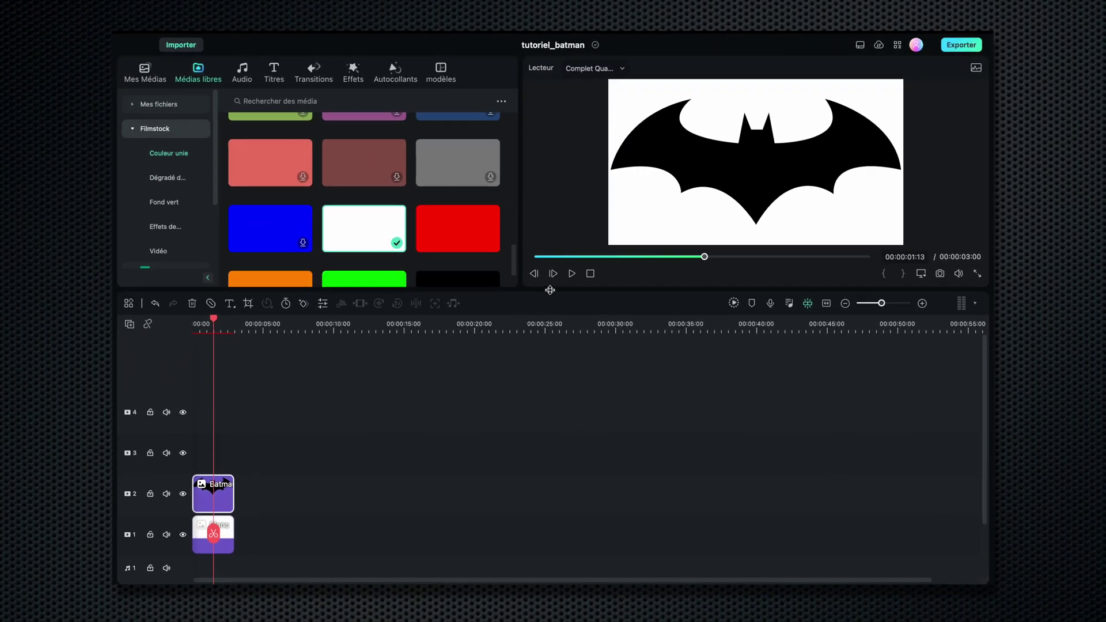
- Enlarge the preview area and add a drawing mask to the Batman-Logo clip
{"action": "left_click_drag", "start_coordinate": [550, 289], "coordinate": [542, 378]}
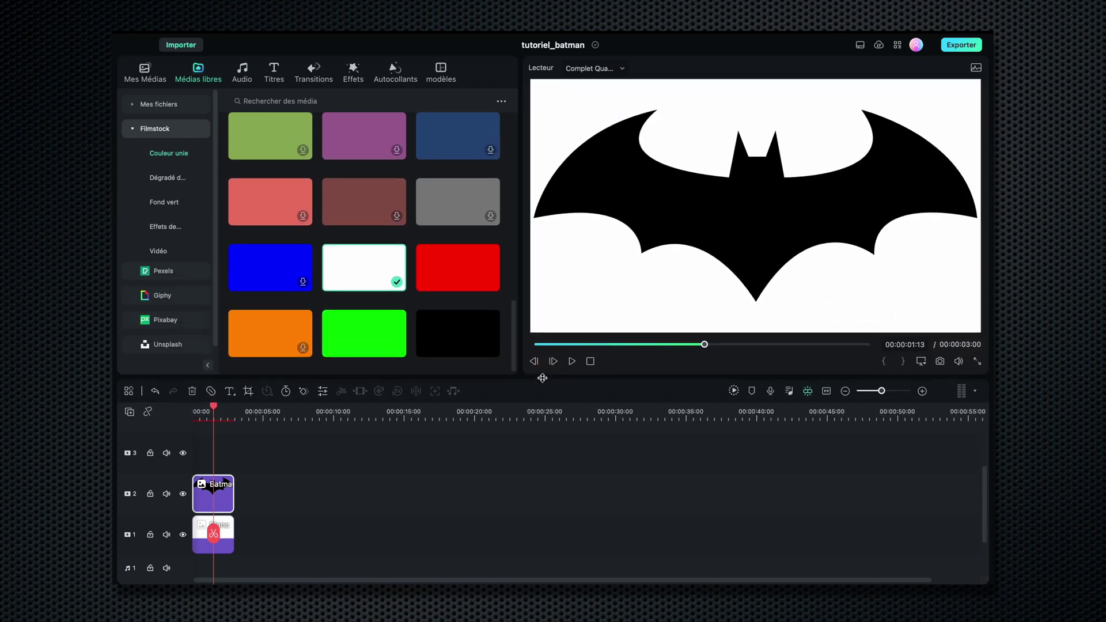
{"action": "left_click_drag", "start_coordinate": [517, 244], "coordinate": [467, 247]}
{"action": "double_click", "coordinate": [215, 489]}
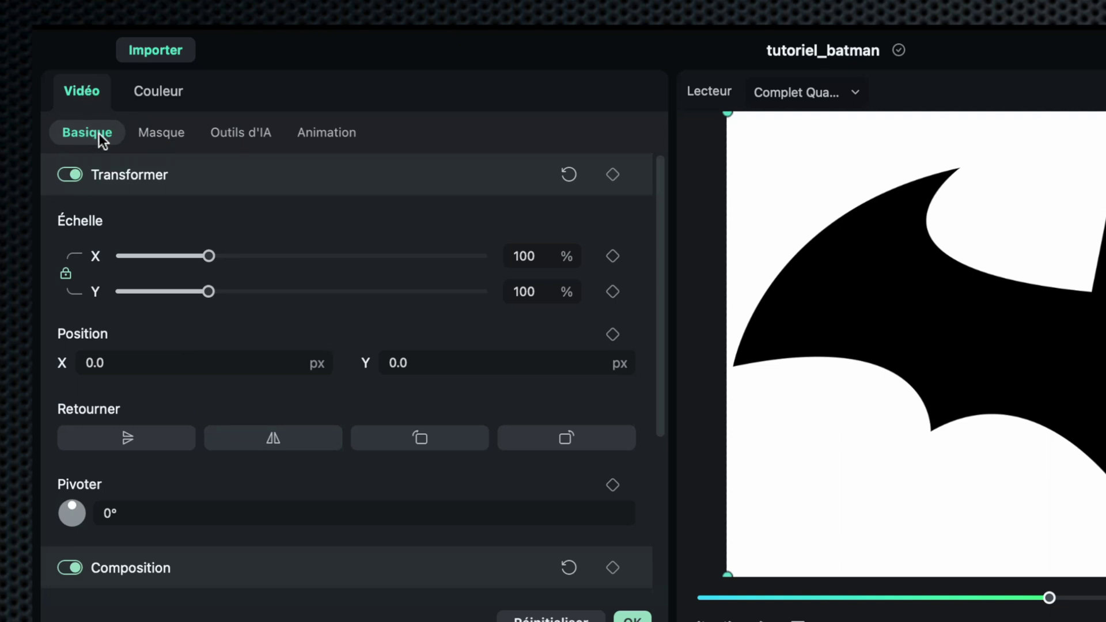
{"action": "left_click", "coordinate": [152, 131]}
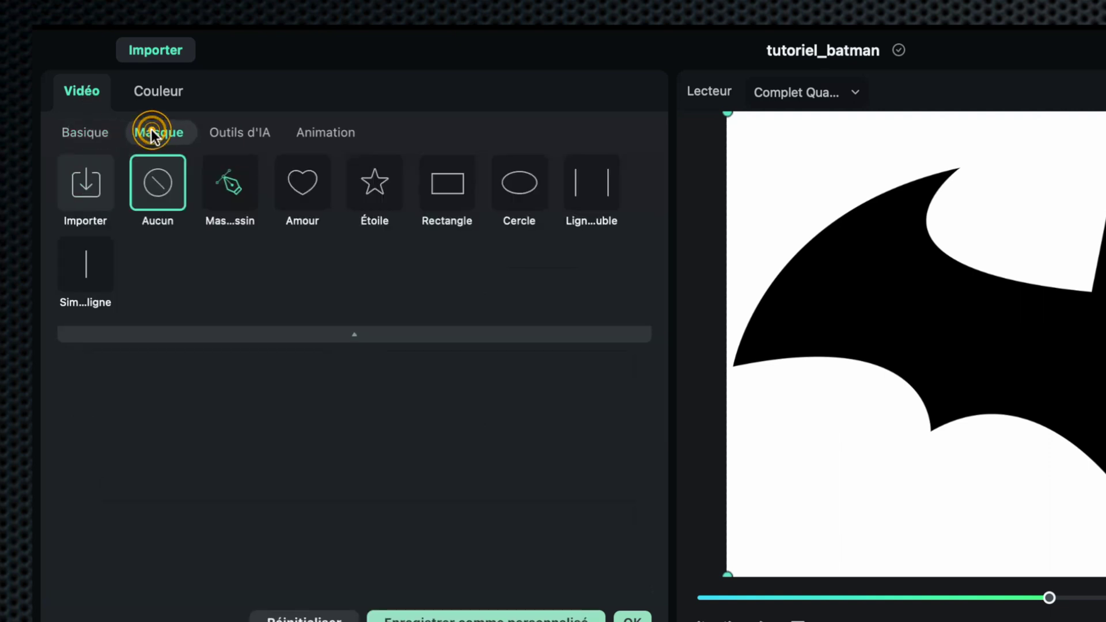
{"action": "left_click", "coordinate": [230, 183]}
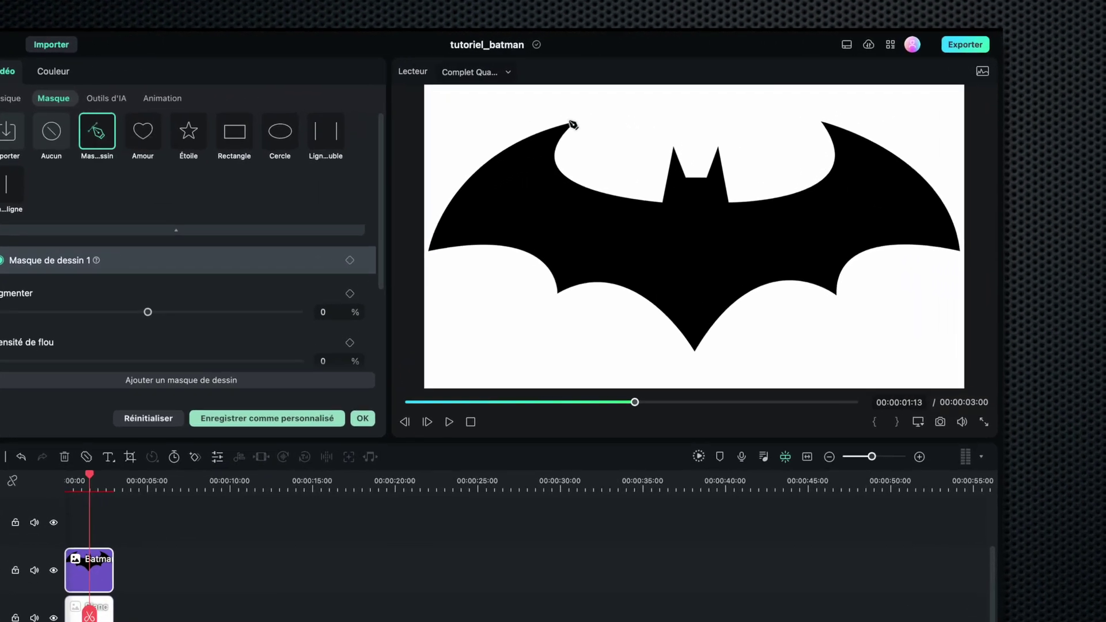
- Trace the bat outline with mask points from the left wing's upper tip, curving its outer edge, along the underside and right wing to the head
{"action": "left_click", "coordinate": [627, 111]}
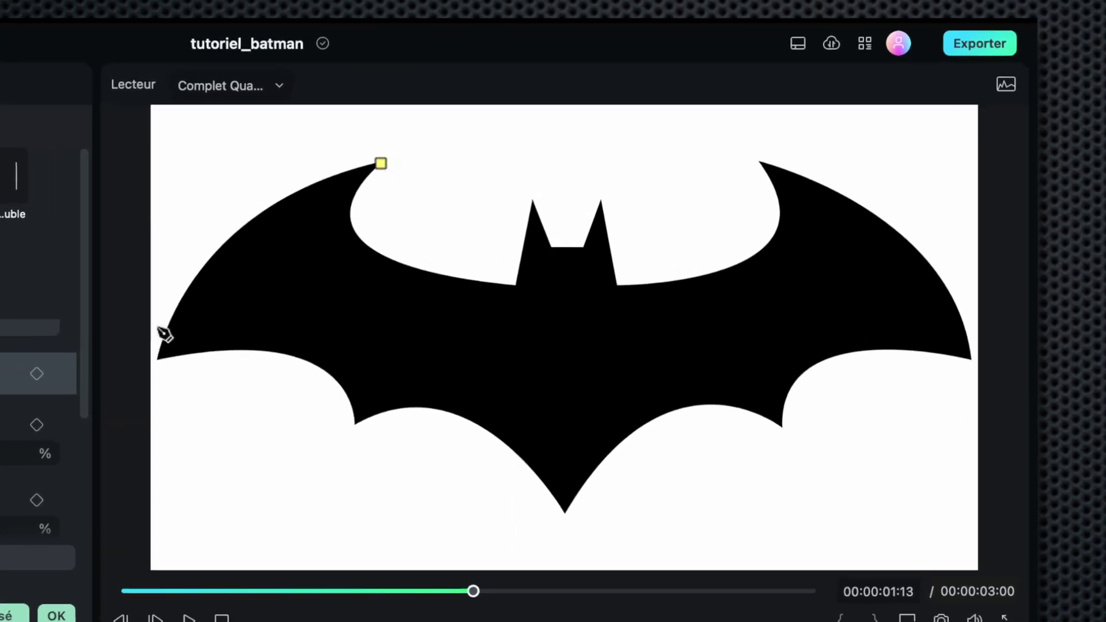
{"action": "left_click", "coordinate": [159, 358]}
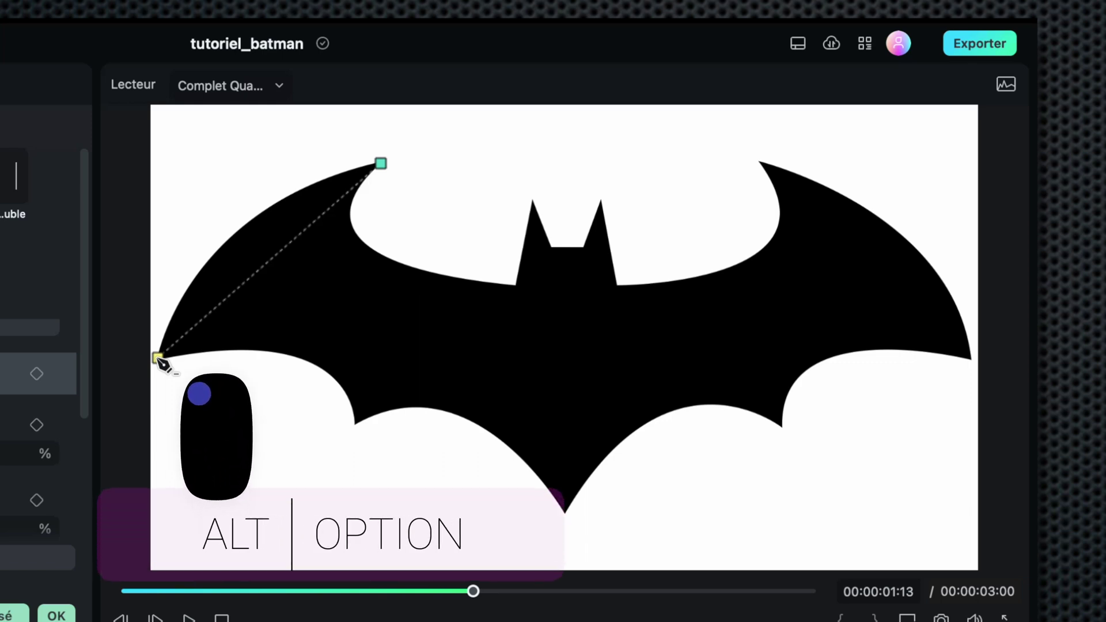
{"action": "left_click_drag", "start_coordinate": [174, 371], "coordinate": [130, 510]}
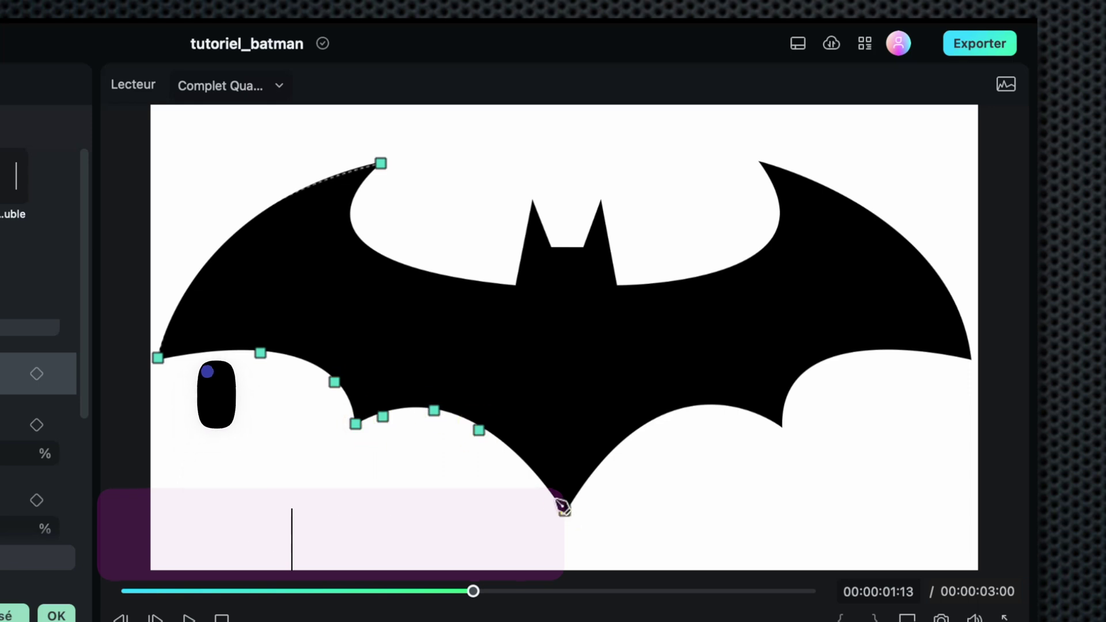
{"action": "left_click", "coordinate": [924, 352]}
{"action": "left_click", "coordinate": [862, 206]}
{"action": "left_click", "coordinate": [618, 287]}
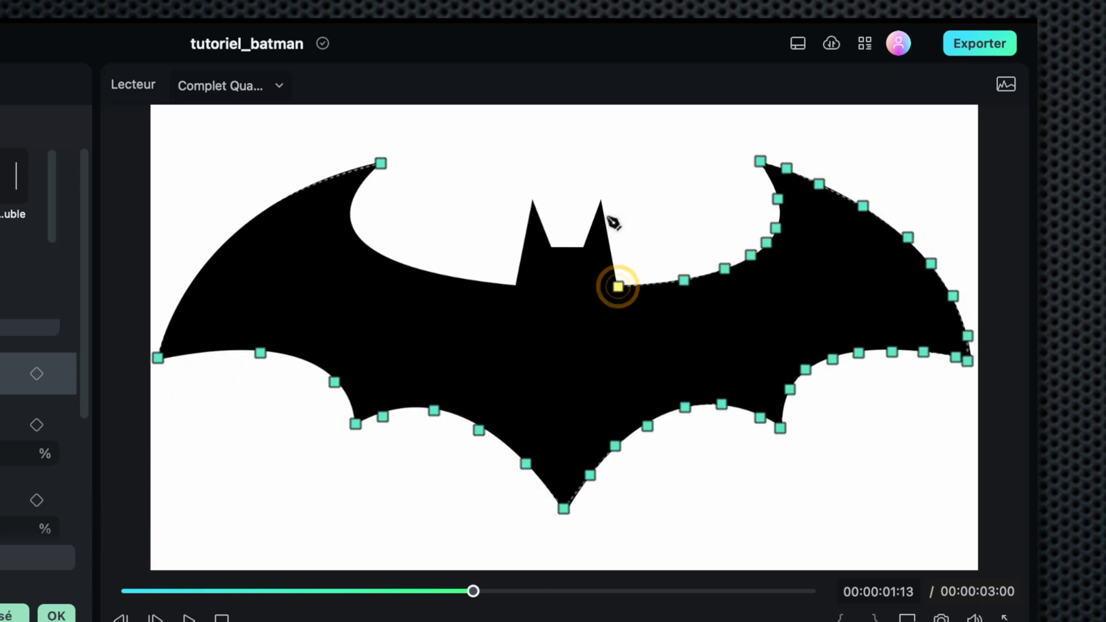
- Continue the mask points along the left wing's inner upper edge and close the path at its starting point
{"action": "left_click", "coordinate": [432, 270]}
{"action": "left_click", "coordinate": [379, 253]}
{"action": "left_click", "coordinate": [358, 232]}
{"action": "left_click", "coordinate": [352, 213]}
{"action": "left_click", "coordinate": [358, 187]}
{"action": "left_click", "coordinate": [367, 173]}
{"action": "left_click", "coordinate": [381, 163]}
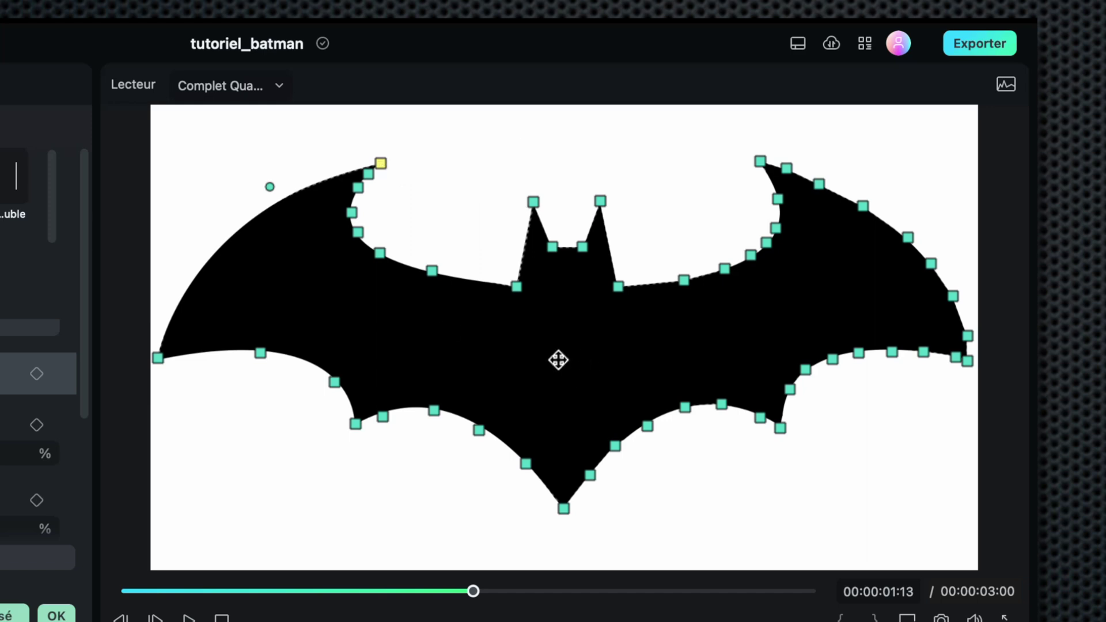
{"action": "mouse_move", "coordinate": [558, 360]}
{"action": "left_mouse_down"}
{"action": "mouse_move", "coordinate": [592, 321]}
{"action": "mouse_move", "coordinate": [558, 365]}
{"action": "left_mouse_up"}
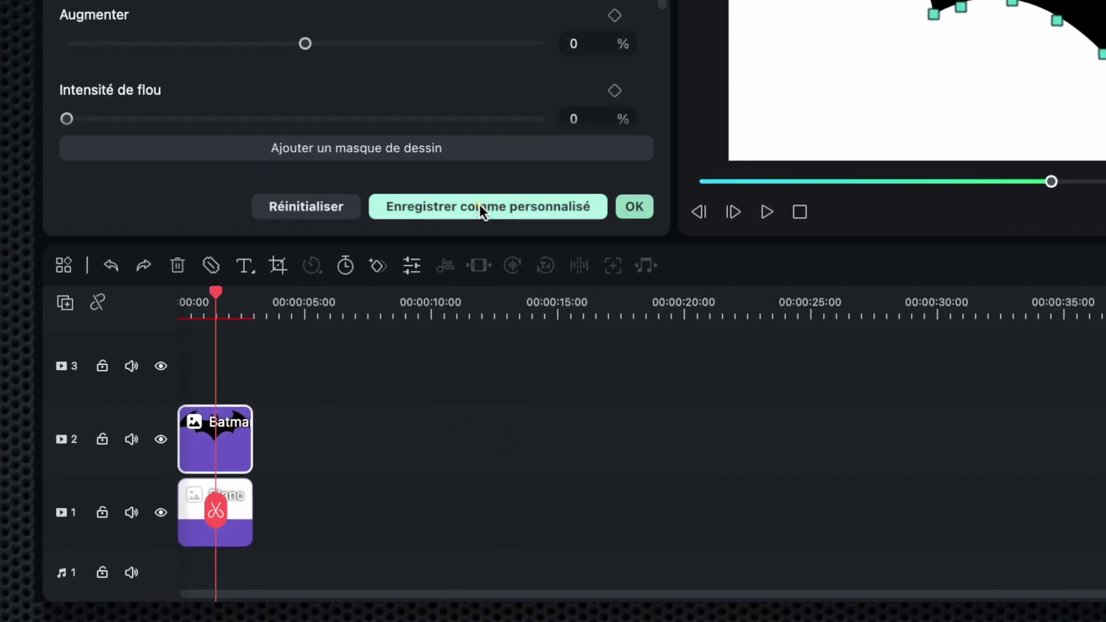
- Save the drawn mask as a custom mask named Batmen_logo and accept the clip settings
{"action": "left_click", "coordinate": [480, 204]}
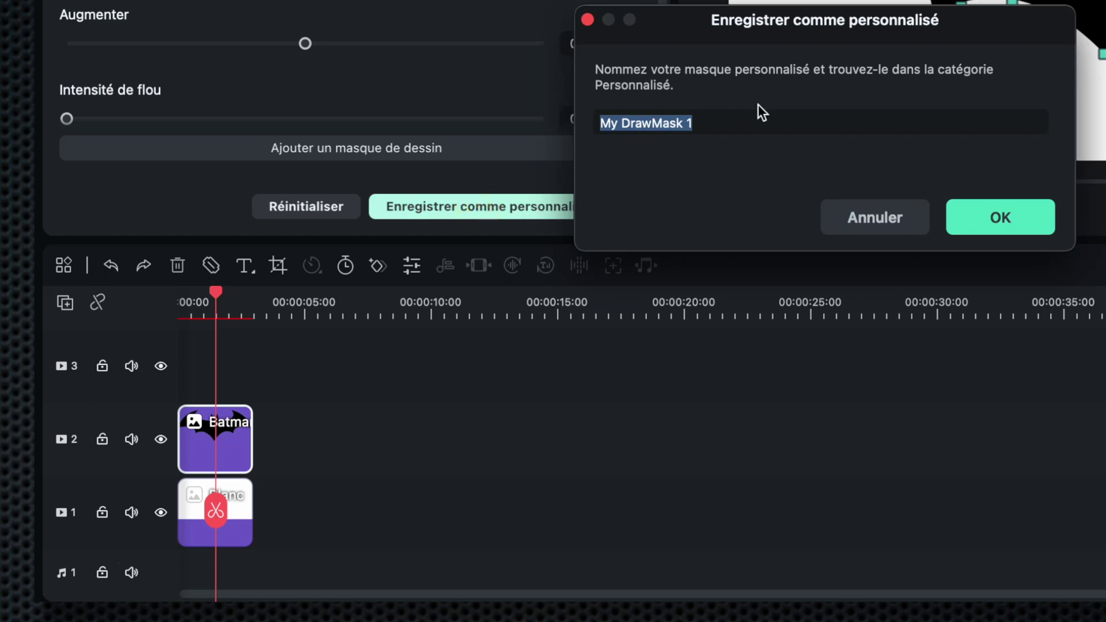
{"action": "type", "text": "Batmen_logo"}
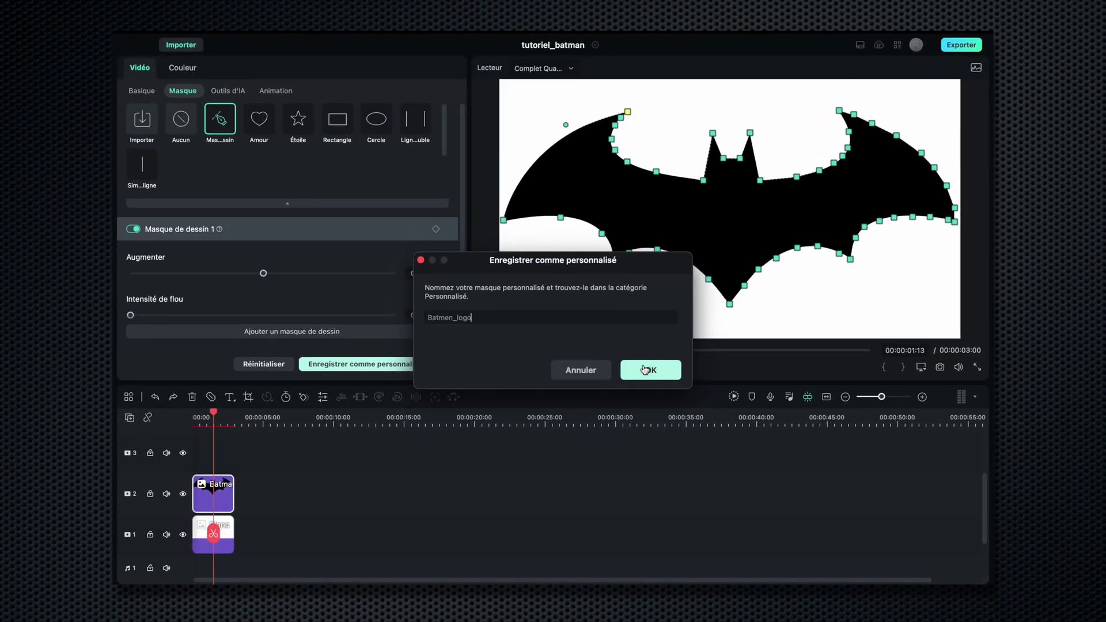
{"action": "left_click", "coordinate": [646, 370]}
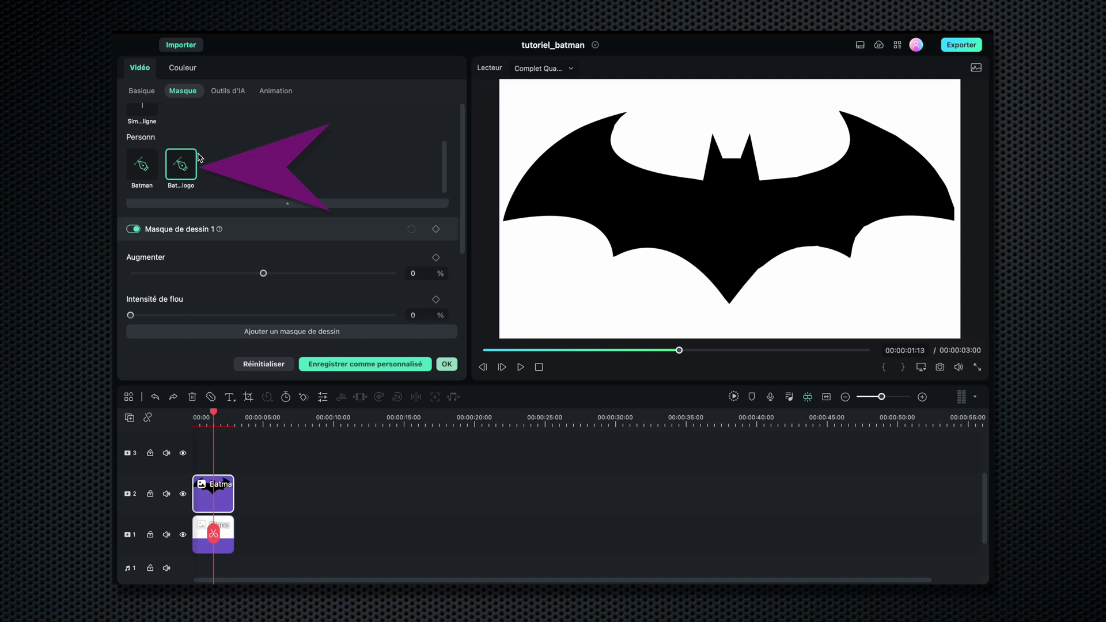
{"action": "left_click", "coordinate": [447, 364]}
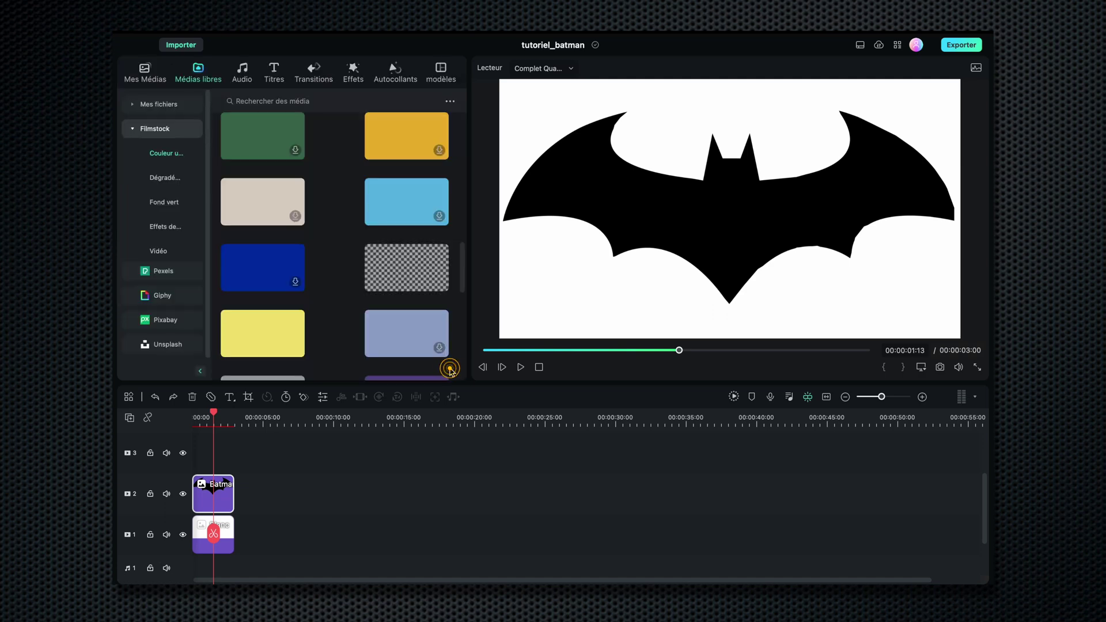
- Clear the logo and white clips from the timeline and place the metroNYC clip at the start of video track 1
{"action": "left_click", "coordinate": [284, 538]}
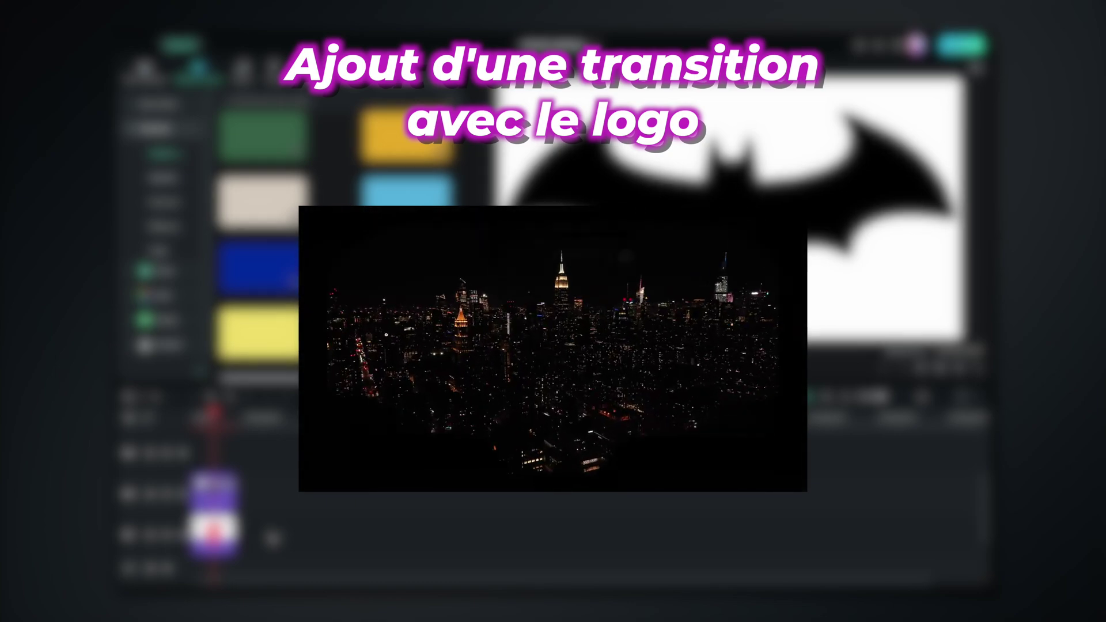
{"action": "left_click_drag", "start_coordinate": [280, 538], "coordinate": [210, 452]}
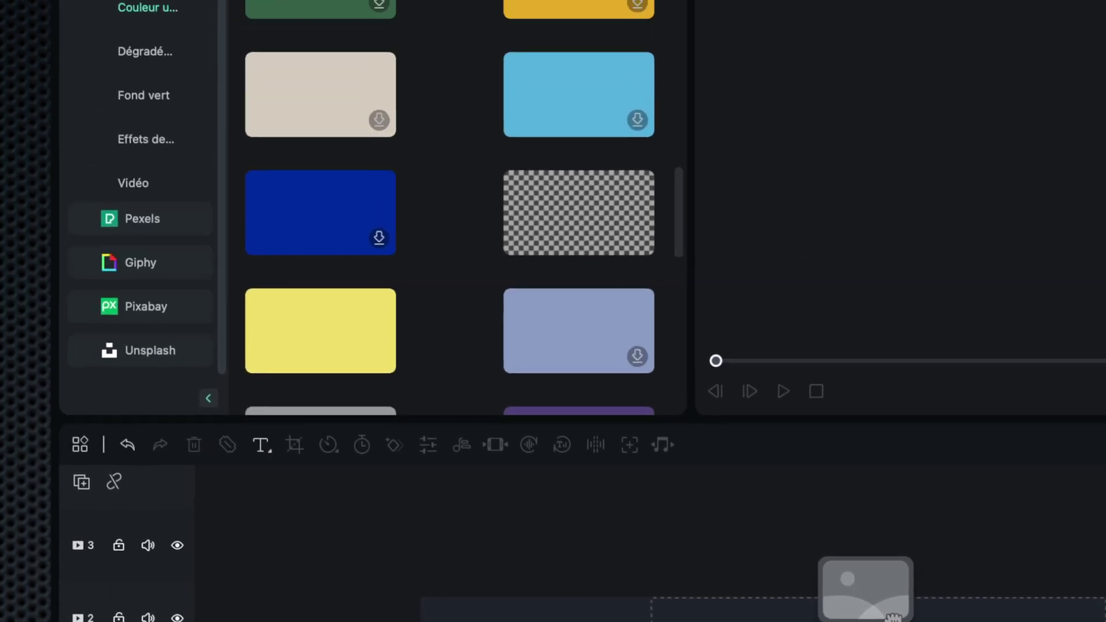
{"action": "left_click", "coordinate": [132, 104]}
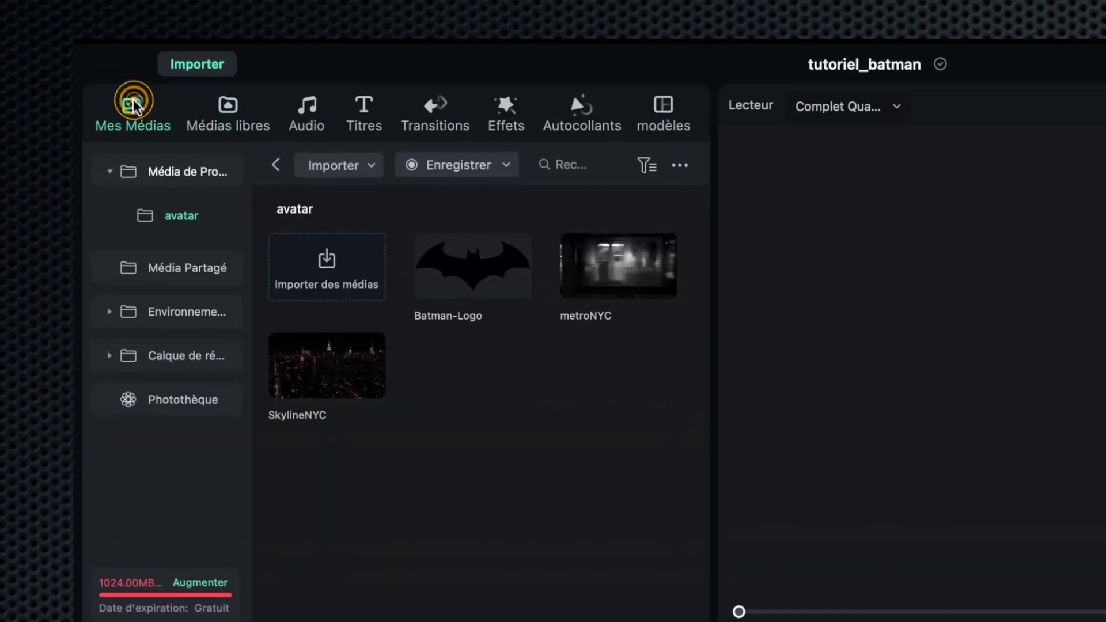
{"action": "left_click", "coordinate": [610, 257]}
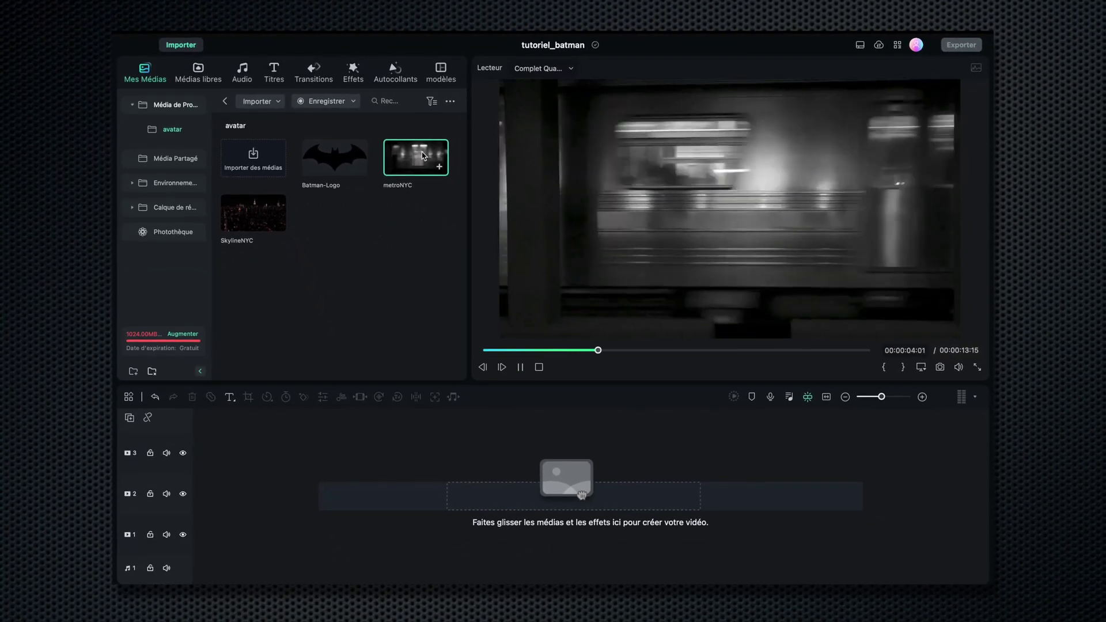
{"action": "left_click_drag", "start_coordinate": [424, 155], "coordinate": [229, 523]}
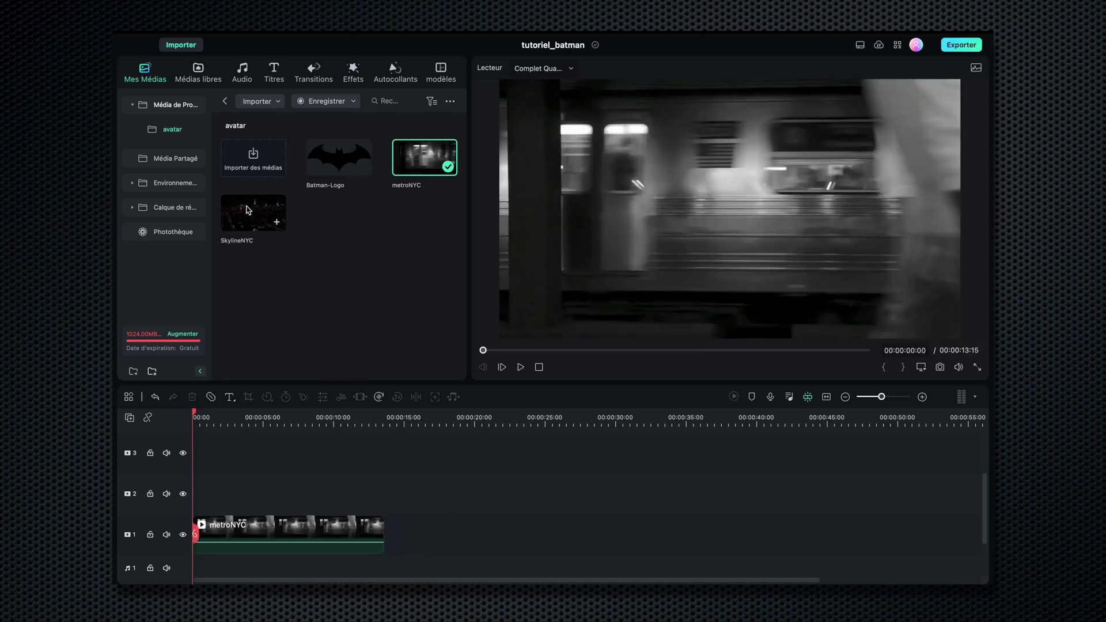
- Preview the SkylineNYC clip and place it on video track 2 so that it ends together with the metroNYC clip
{"action": "left_click", "coordinate": [249, 212]}
{"action": "key", "text": "space"}
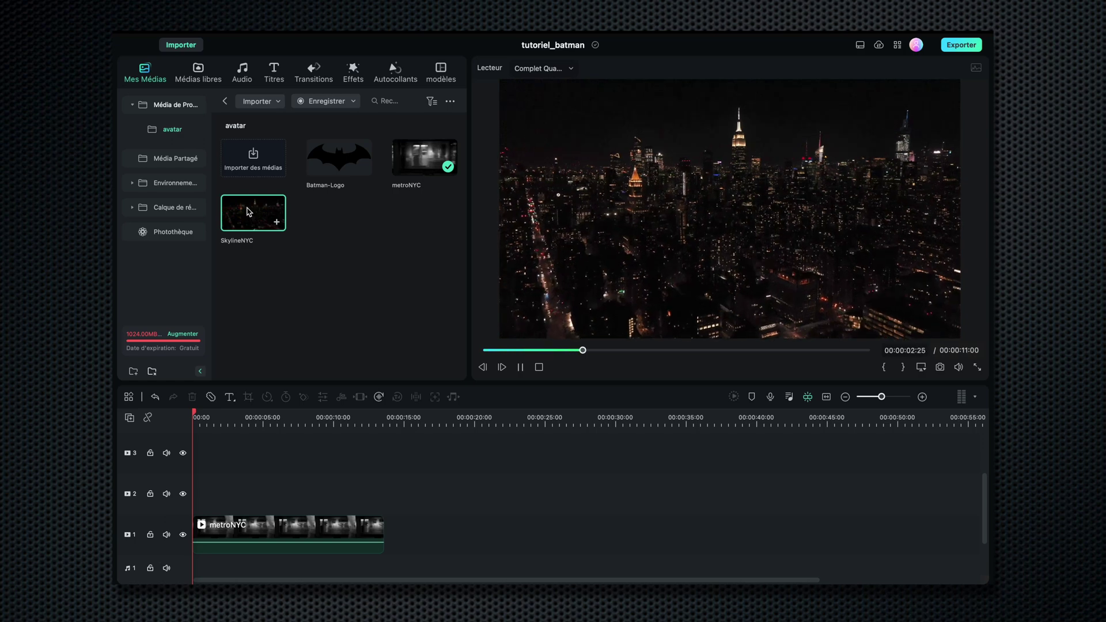
{"action": "left_click_drag", "start_coordinate": [249, 211], "coordinate": [255, 491]}
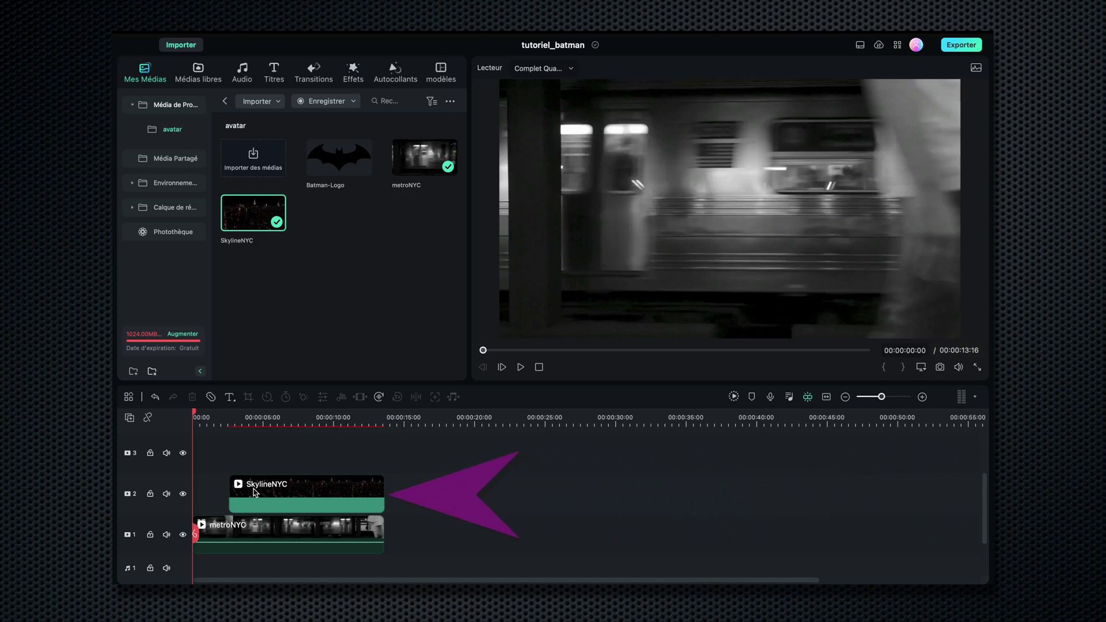
- Apply the custom Batman mask to the SkylineNYC clip
{"action": "double_click", "coordinate": [254, 491]}
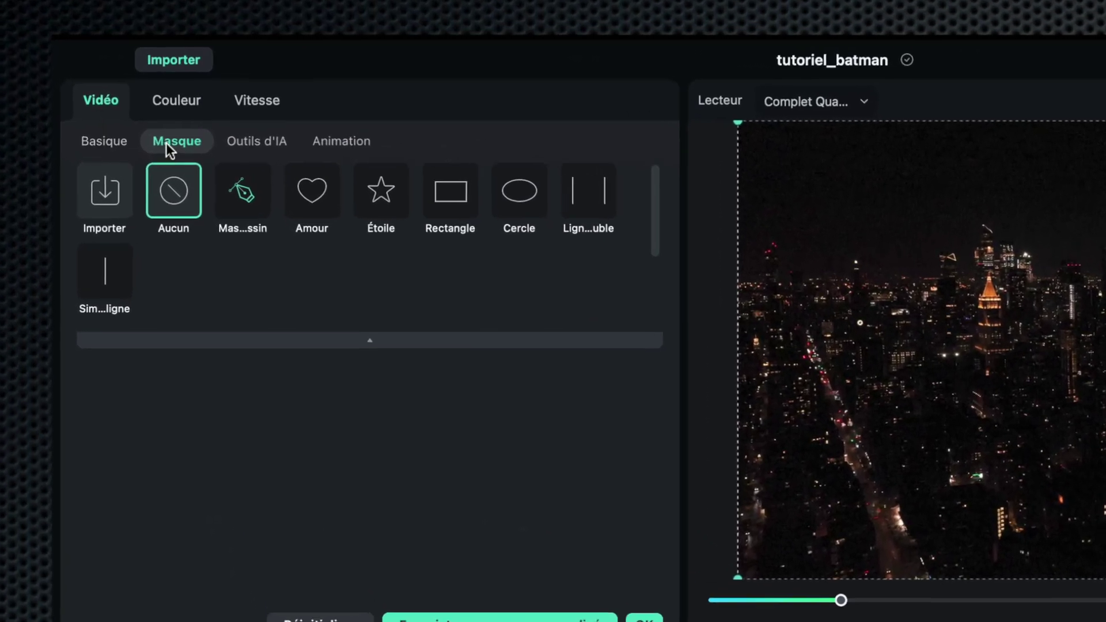
{"action": "scroll", "coordinate": [190, 283], "scroll_direction": "down", "scroll_amount": 3}
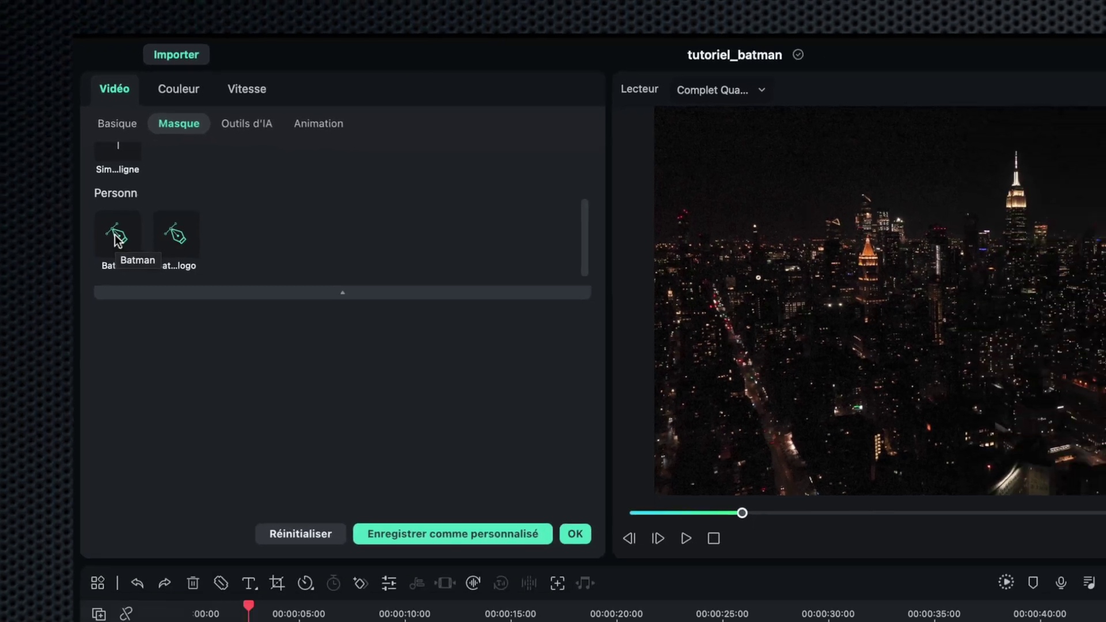
{"action": "left_click", "coordinate": [104, 276]}
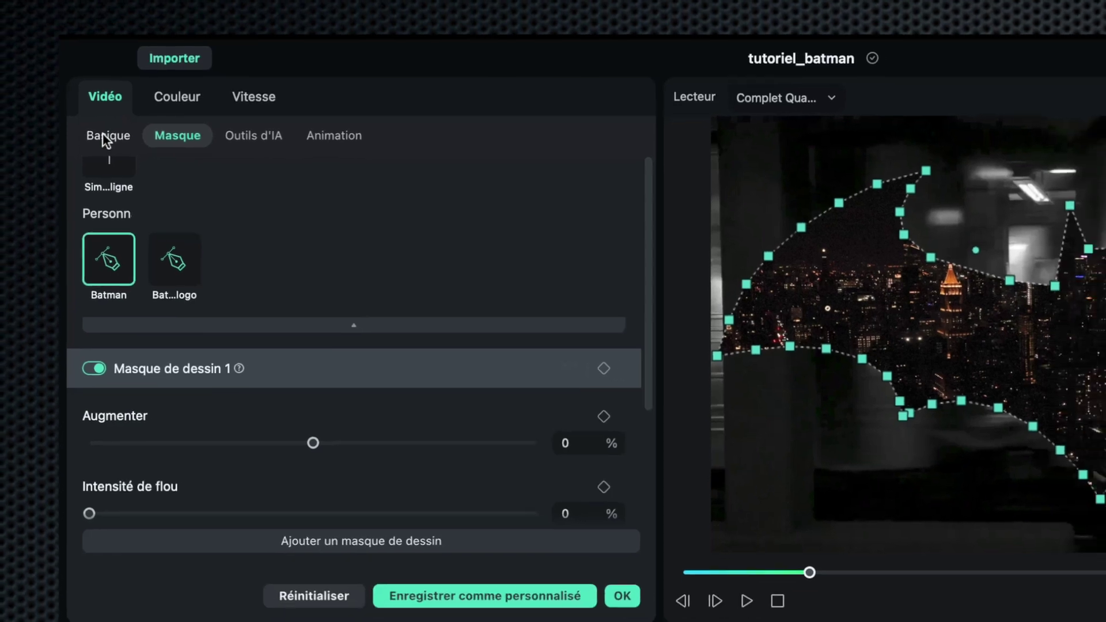
- Set the SkylineNYC clip's scale to 0% and add a Transform keyframe at its start, 00:00:02:16
{"action": "left_click", "coordinate": [102, 143]}
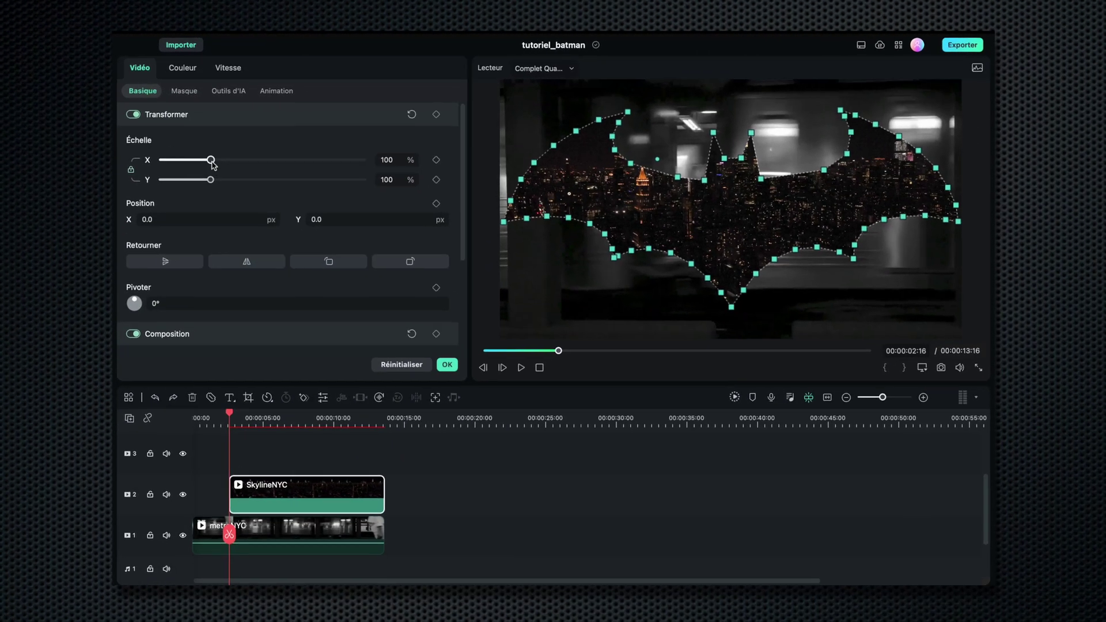
{"action": "left_click_drag", "start_coordinate": [211, 160], "coordinate": [160, 161]}
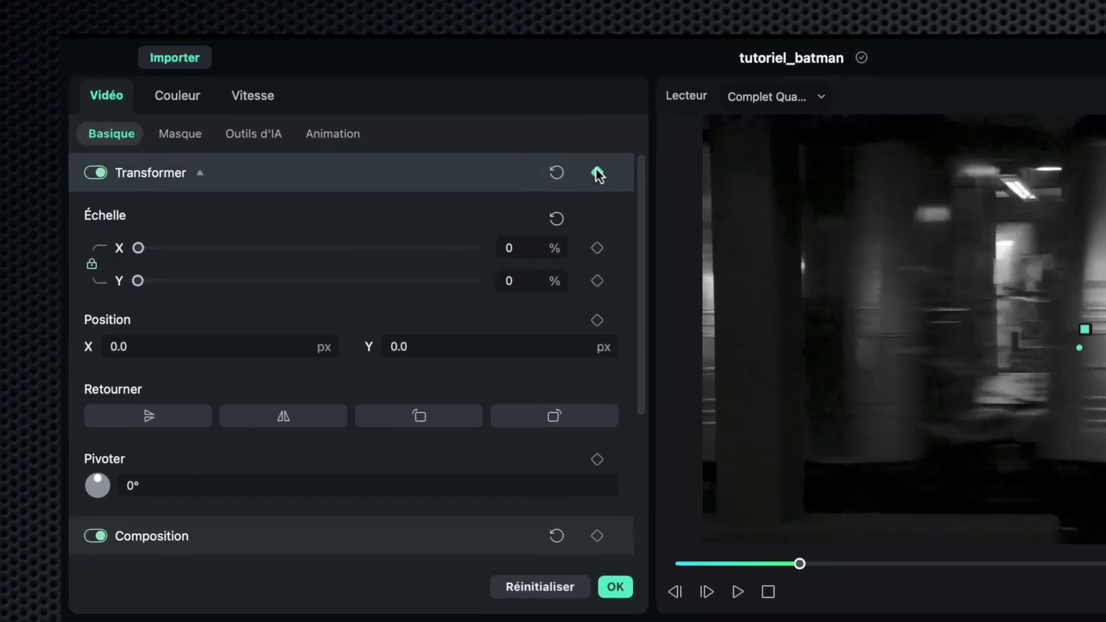
{"action": "left_click", "coordinate": [436, 114]}
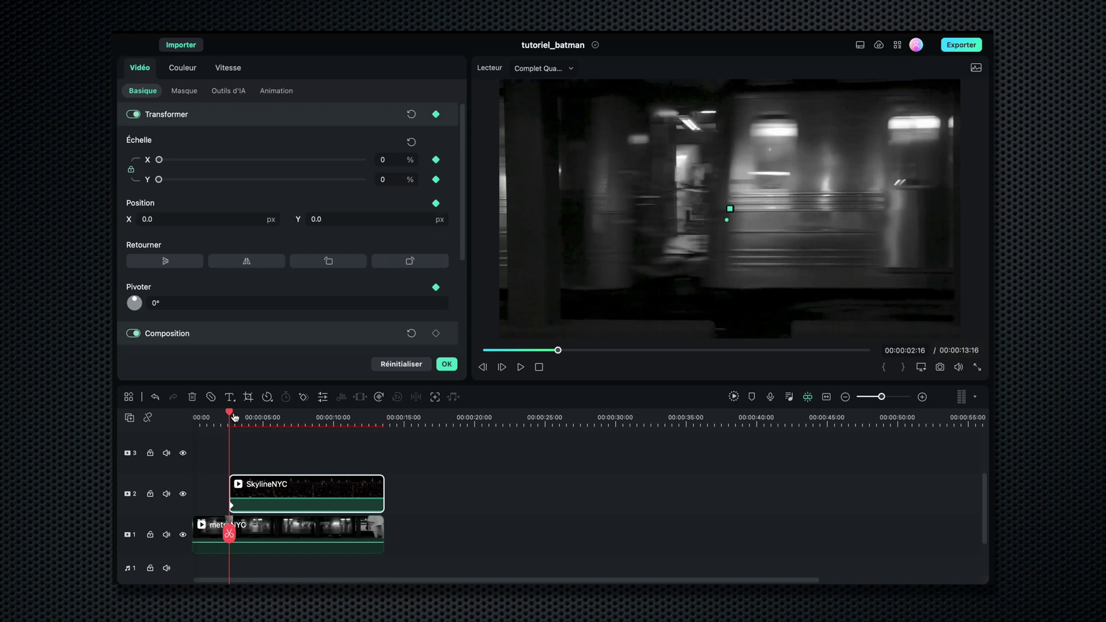
- Set the SkylineNYC clip's scale to 100% at 00:00:03:14 and select that keyframe on the clip
{"action": "left_click_drag", "start_coordinate": [231, 415], "coordinate": [245, 417]}
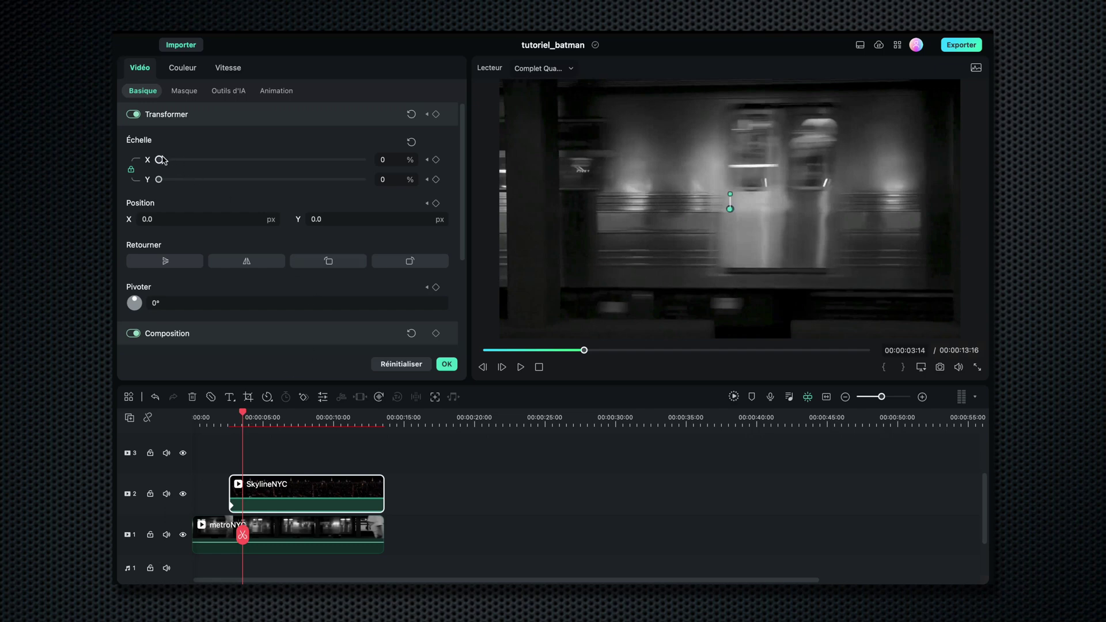
{"action": "left_click_drag", "start_coordinate": [166, 162], "coordinate": [212, 167]}
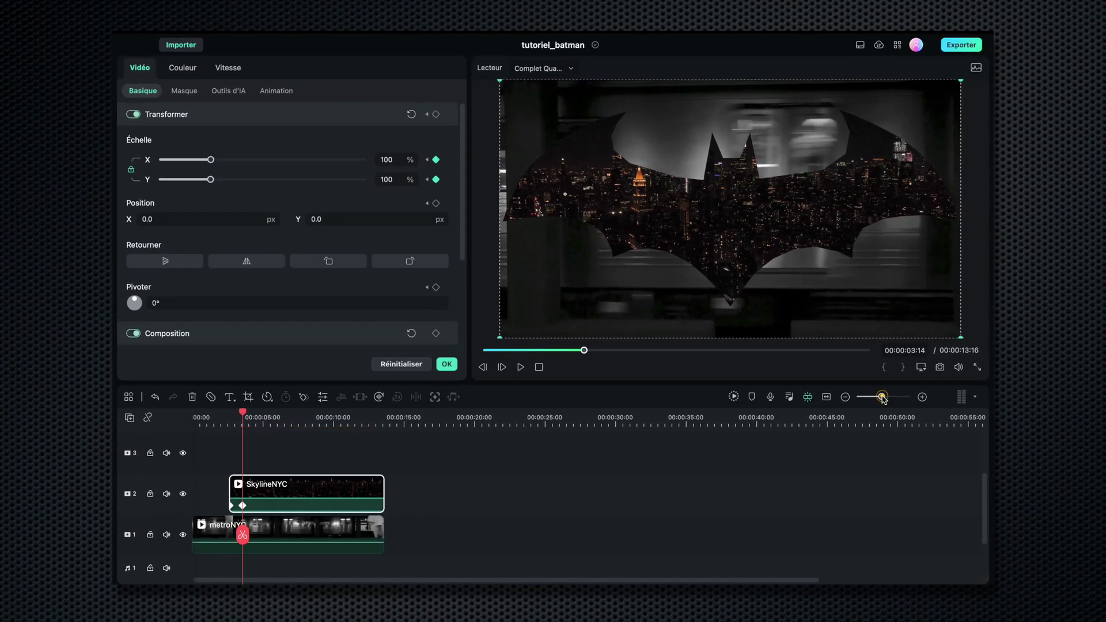
{"action": "left_click_drag", "start_coordinate": [882, 397], "coordinate": [893, 397]}
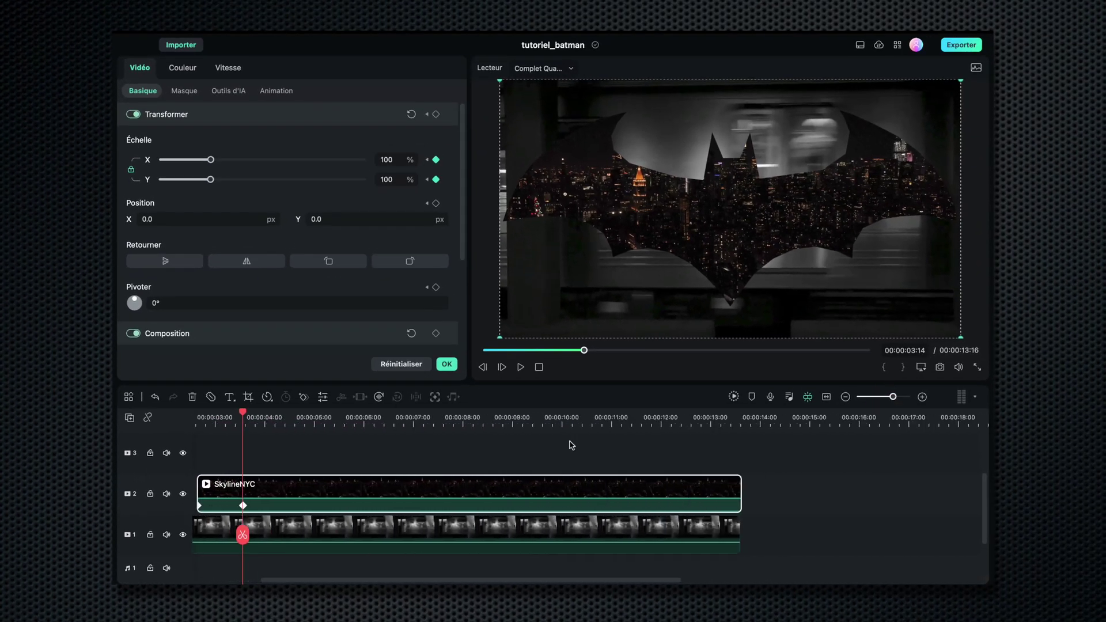
{"action": "scroll", "coordinate": [572, 445], "scroll_direction": "left", "scroll_amount": 5}
{"action": "left_click", "coordinate": [368, 506]}
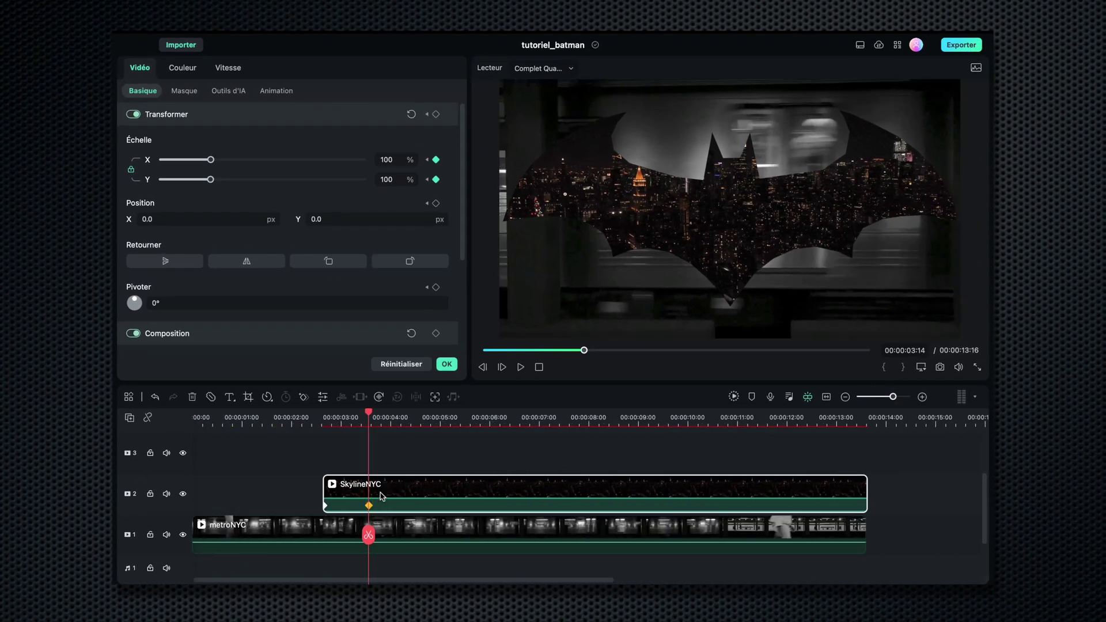
- Play back the Batman scale transition from just before the SkylineNYC clip starts, and return to its end around 00:00:03:15
{"action": "left_click_drag", "start_coordinate": [367, 413], "coordinate": [317, 412]}
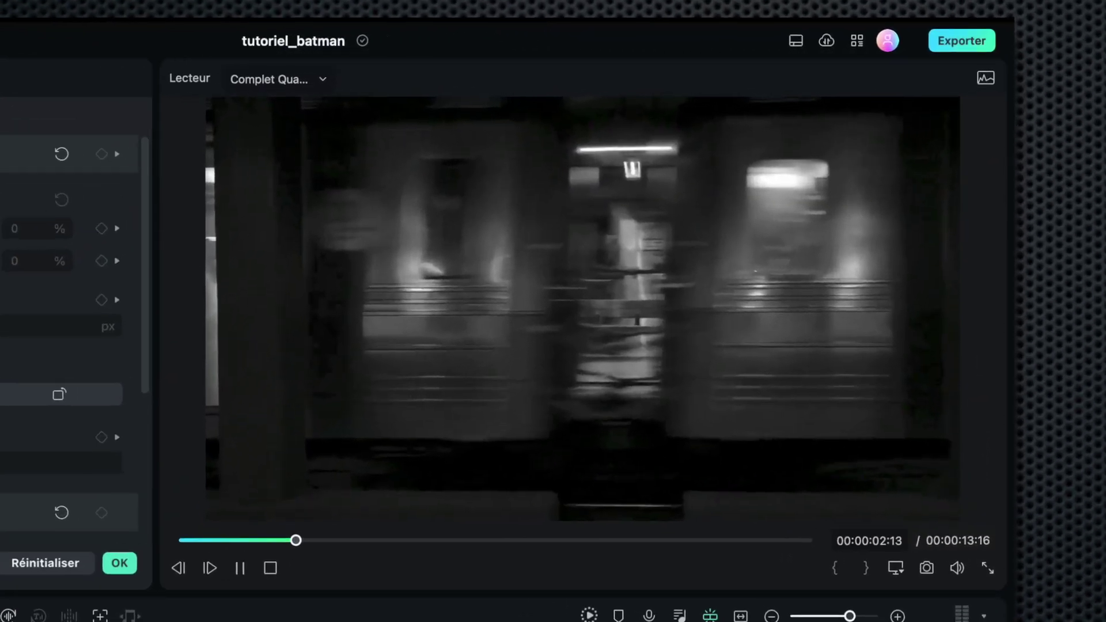
{"action": "key", "text": "space"}
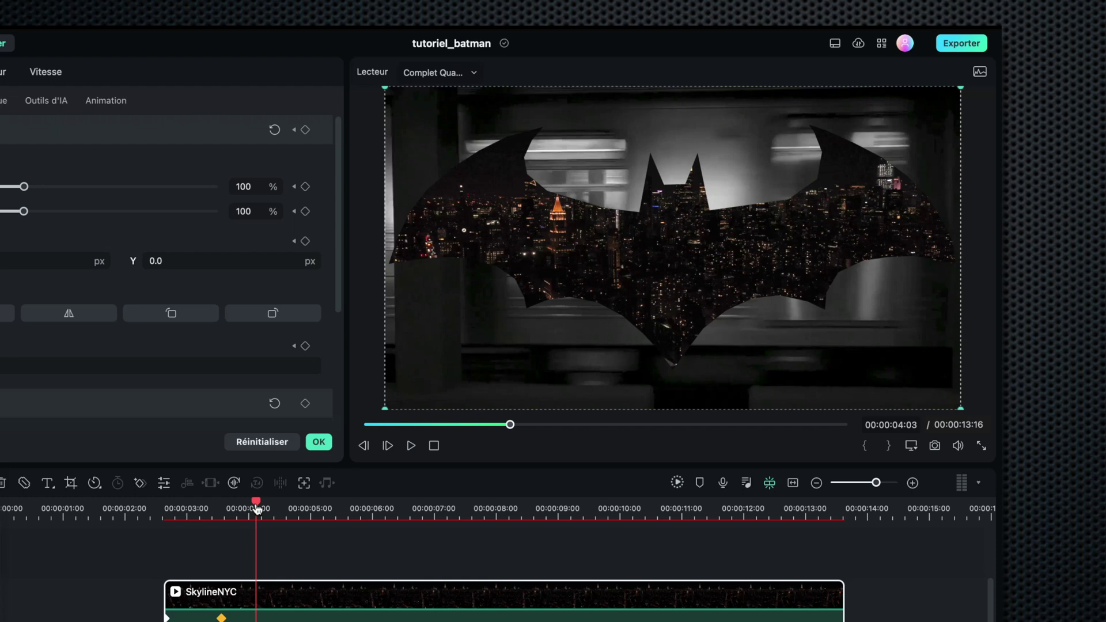
{"action": "left_click_drag", "start_coordinate": [392, 416], "coordinate": [373, 431]}
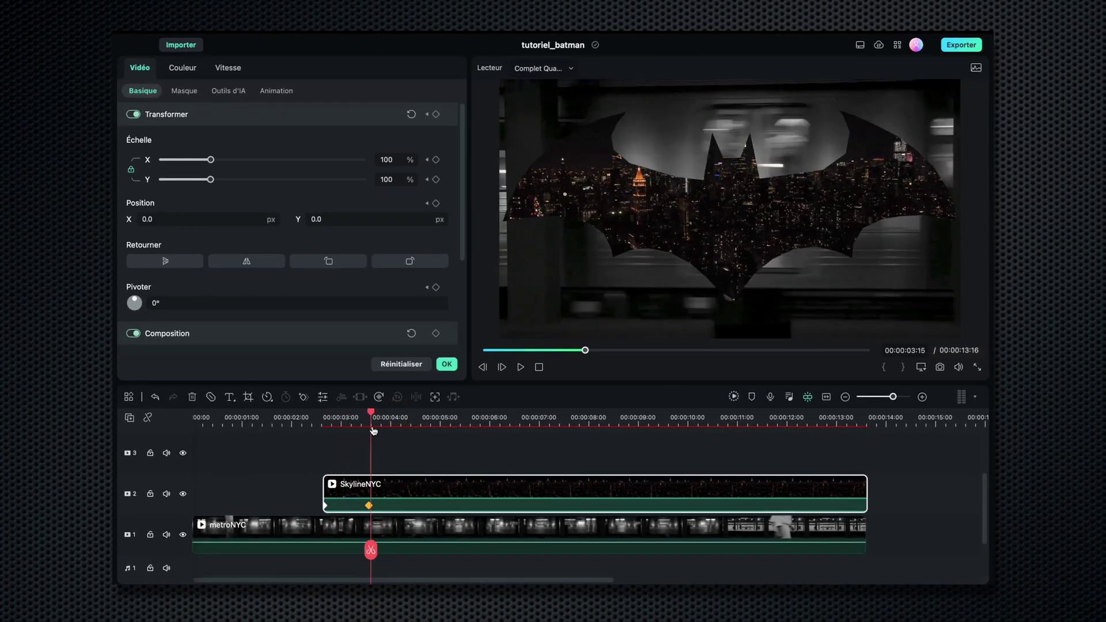
- Open the SkylineNYC clip's drawing mask settings and add a mask keyframe at the clip's start, 00:00:02:16
{"action": "left_click", "coordinate": [385, 494]}
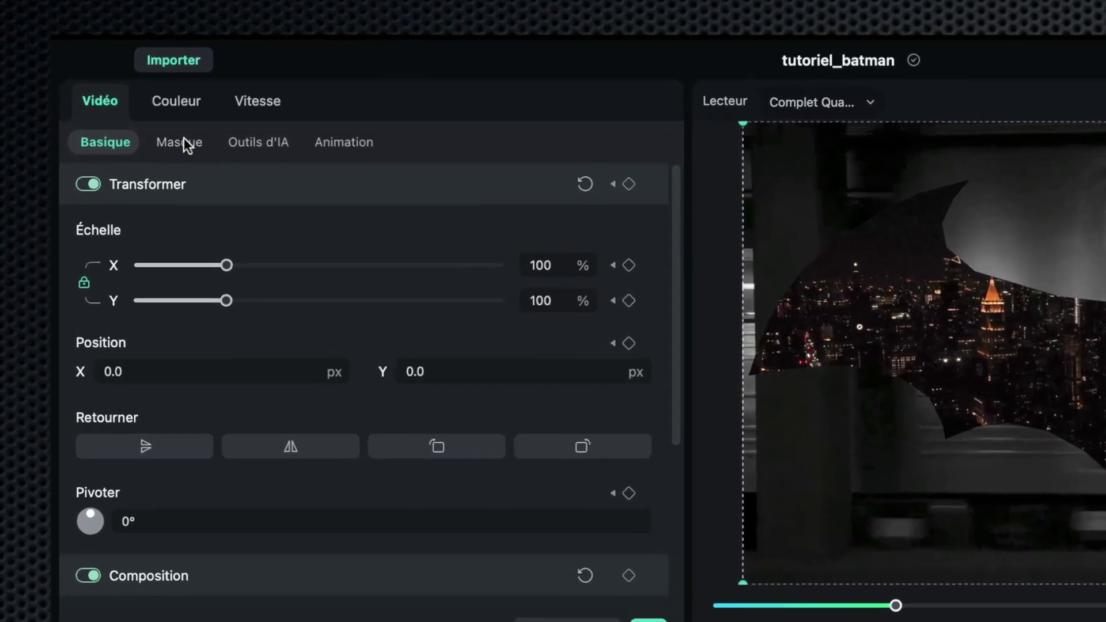
{"action": "left_click", "coordinate": [183, 90]}
{"action": "scroll", "coordinate": [332, 392], "scroll_direction": "down", "scroll_amount": 2}
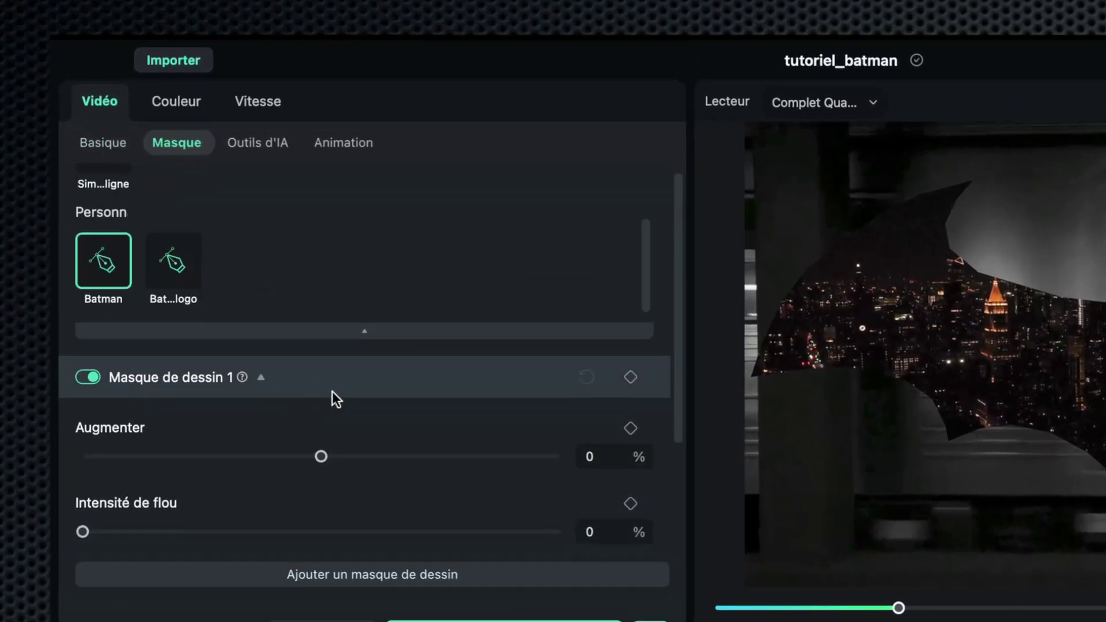
{"action": "scroll", "coordinate": [333, 399], "scroll_direction": "down", "scroll_amount": 4}
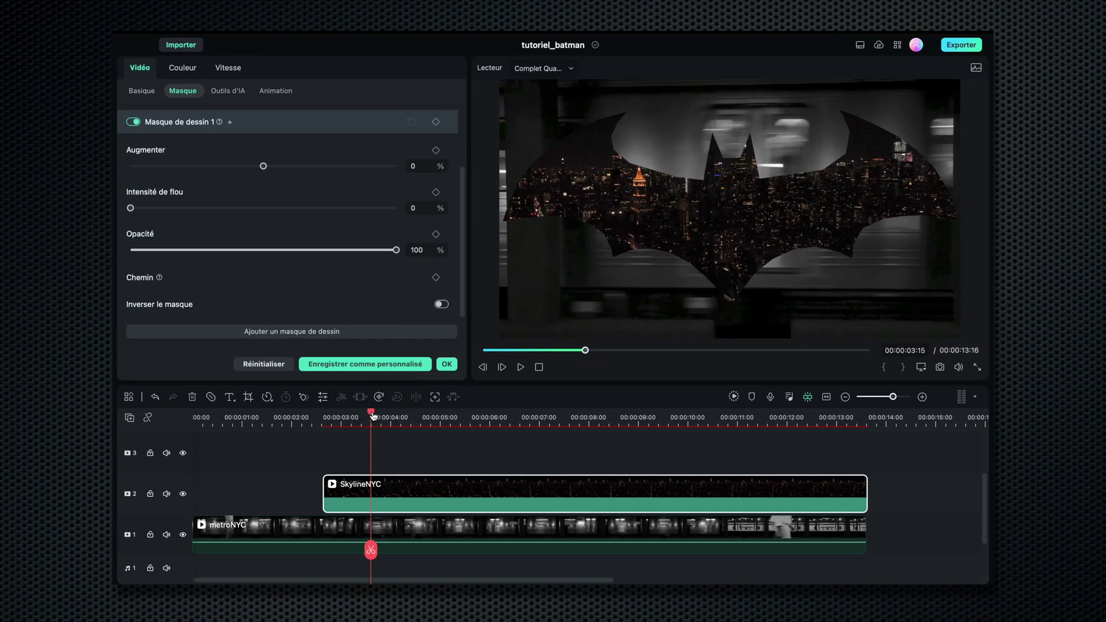
{"action": "left_click_drag", "start_coordinate": [372, 415], "coordinate": [326, 420]}
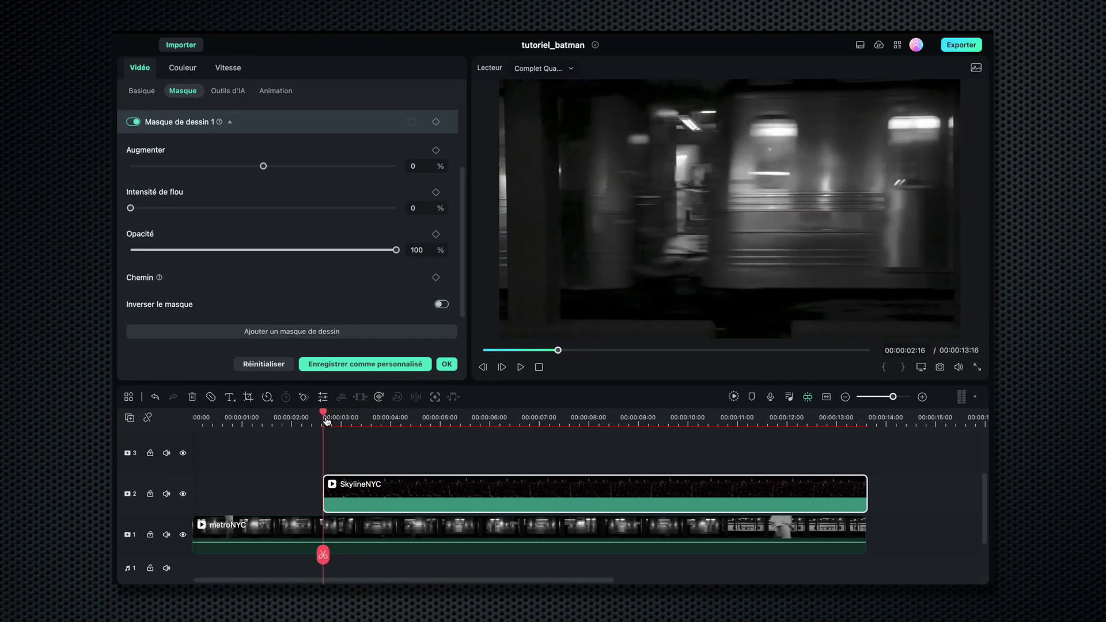
{"action": "left_click", "coordinate": [436, 121]}
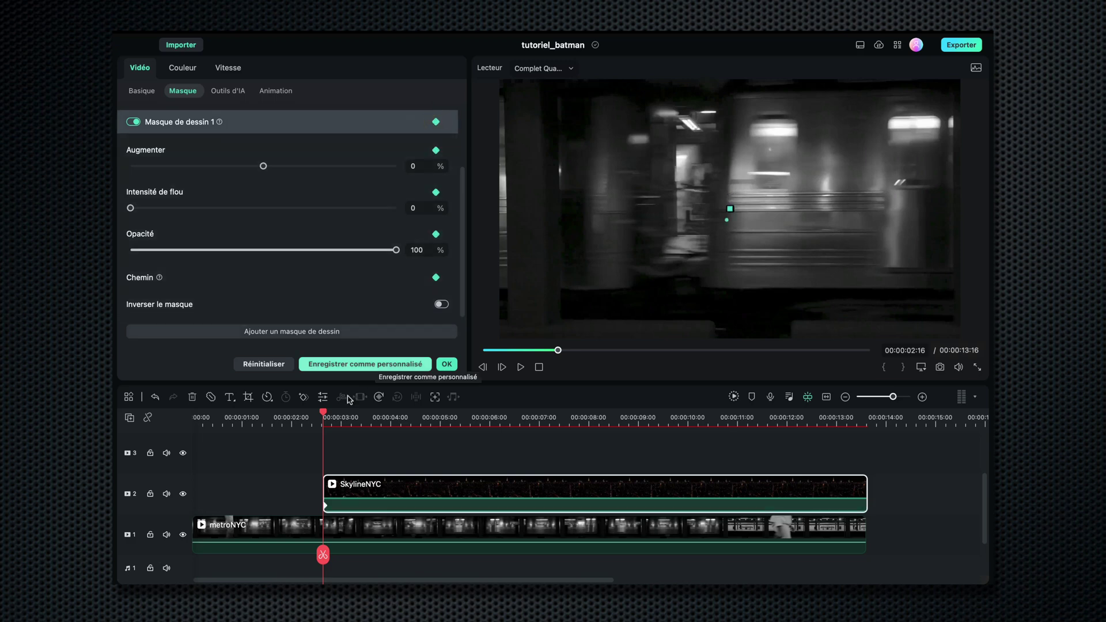
- Add a drawing mask keyframe on the SkylineNYC clip at 00:00:03:14
{"action": "left_click_drag", "start_coordinate": [325, 417], "coordinate": [370, 421]}
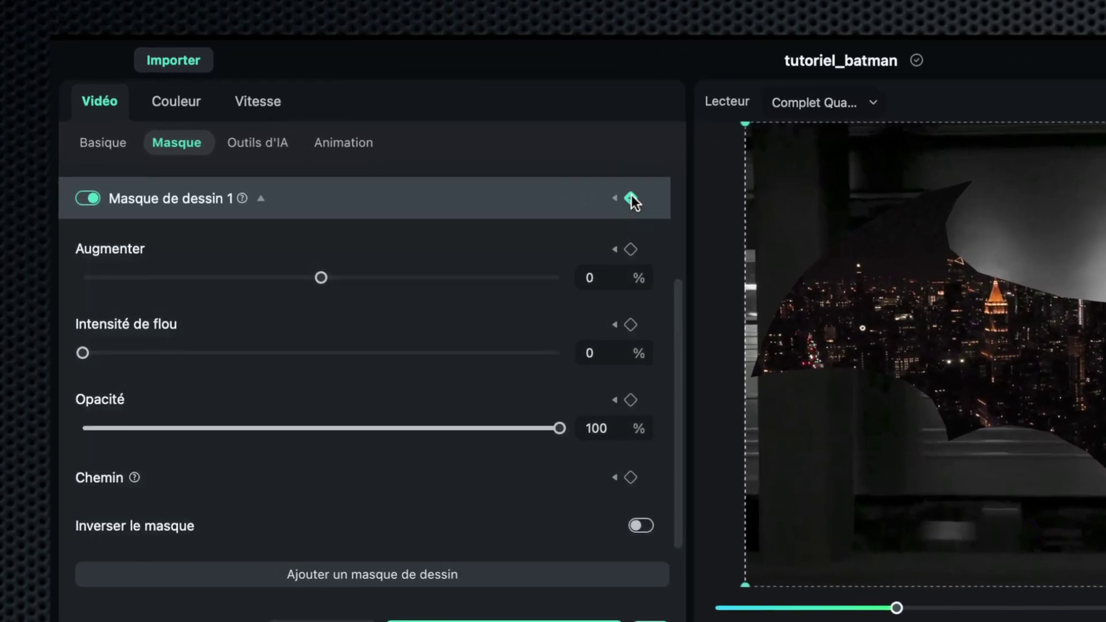
{"action": "left_click", "coordinate": [509, 150]}
{"action": "left_click", "coordinate": [461, 621]}
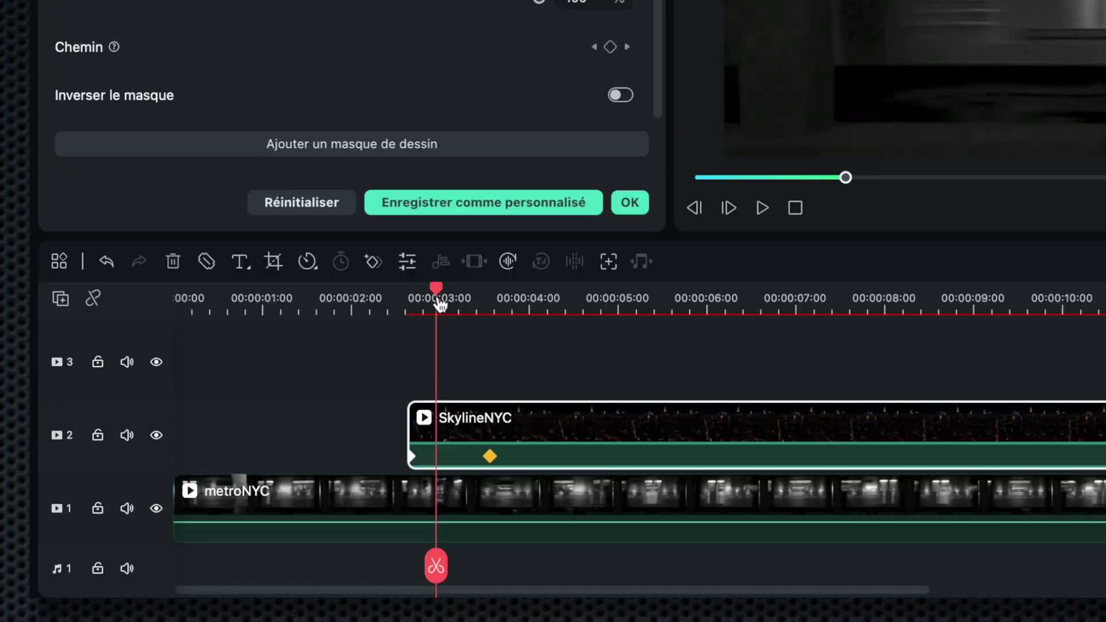
- Add intermediate drawing mask keyframes on the SkylineNYC clip at 00:00:02:24 and 00:00:03:06
{"action": "mouse_move", "coordinate": [439, 303]}
{"action": "left_mouse_down"}
{"action": "mouse_move", "coordinate": [462, 309]}
{"action": "mouse_move", "coordinate": [441, 315]}
{"action": "left_mouse_up"}
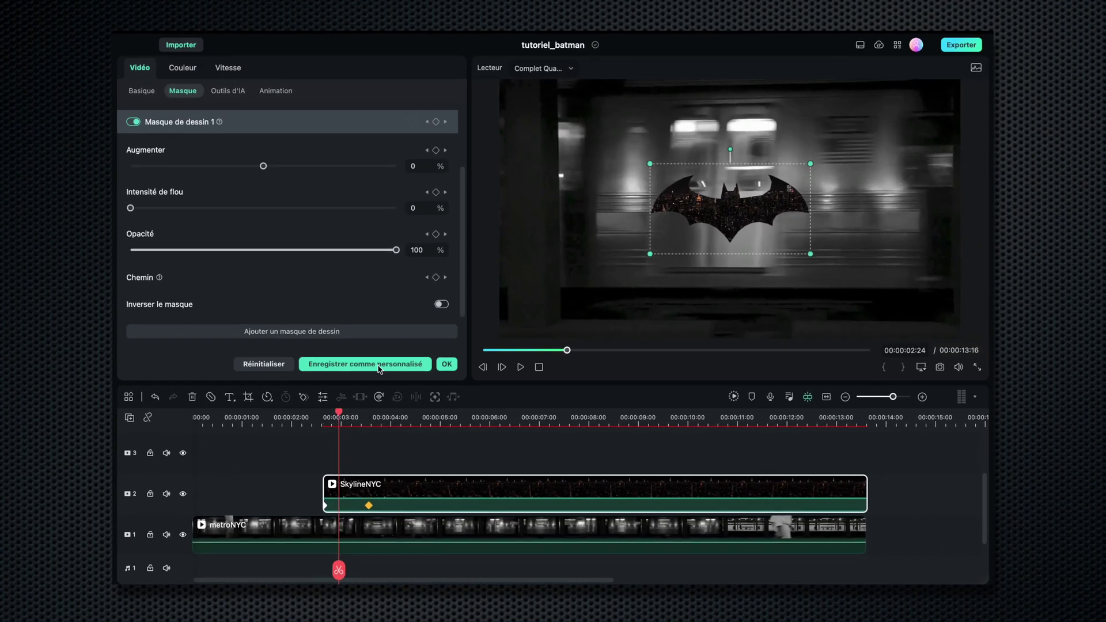
{"action": "left_click", "coordinate": [436, 122]}
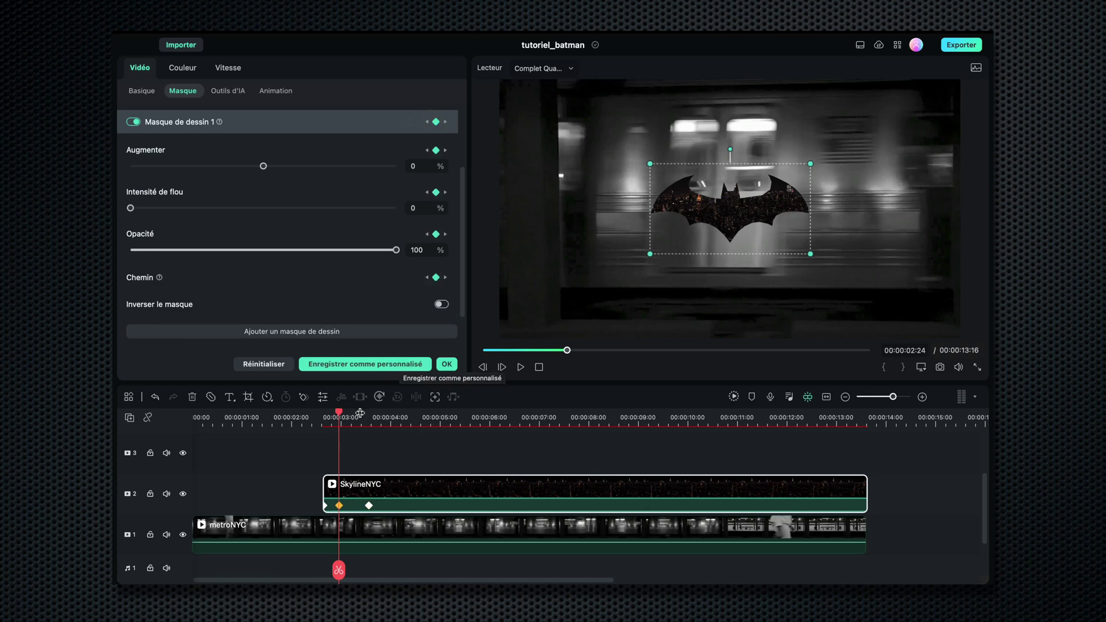
{"action": "left_click_drag", "start_coordinate": [340, 416], "coordinate": [356, 416]}
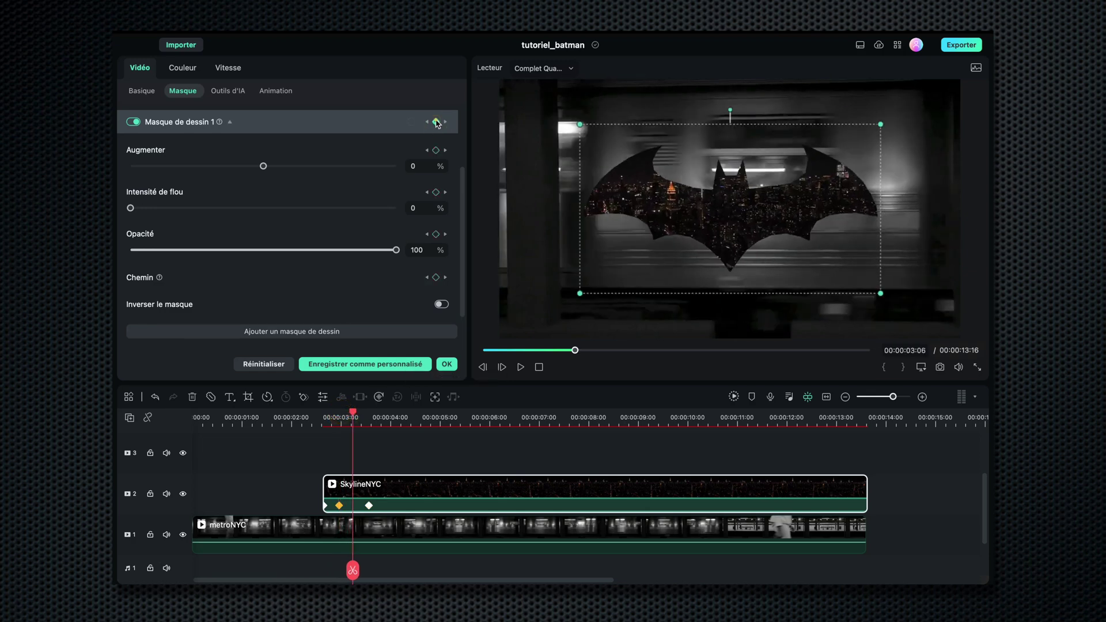
{"action": "mouse_move", "coordinate": [353, 416]}
{"action": "left_mouse_down"}
{"action": "mouse_move", "coordinate": [323, 417]}
{"action": "mouse_move", "coordinate": [355, 424]}
{"action": "left_mouse_up"}
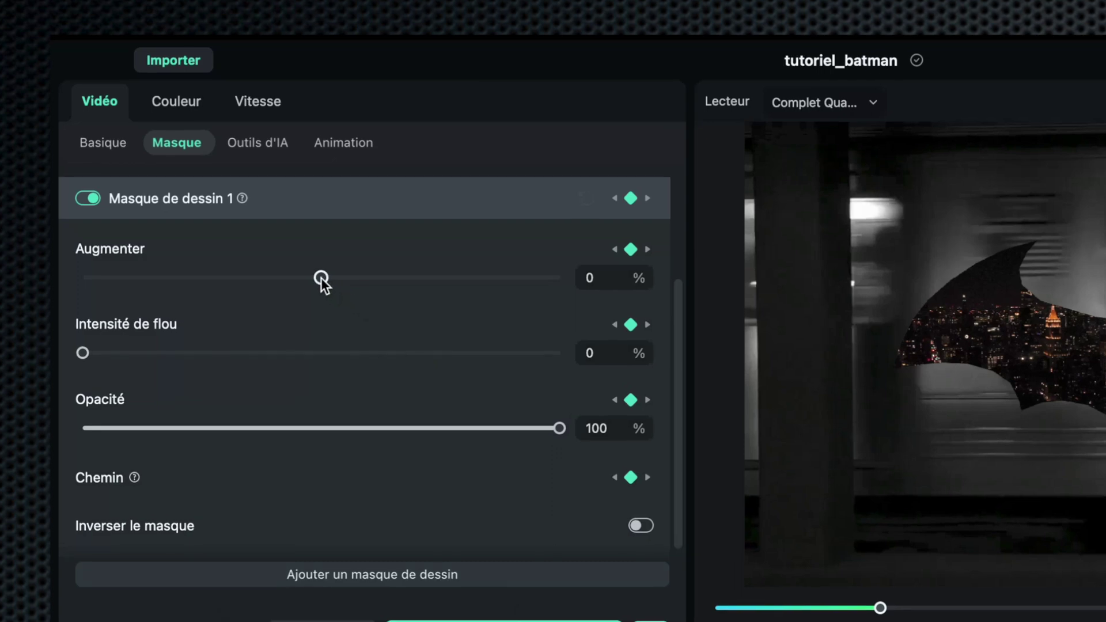
- At the 00:00:03:06 keyframe, set the drawing mask's expansion to 17% and slightly raise its blur intensity
{"action": "left_click_drag", "start_coordinate": [347, 278], "coordinate": [524, 280]}
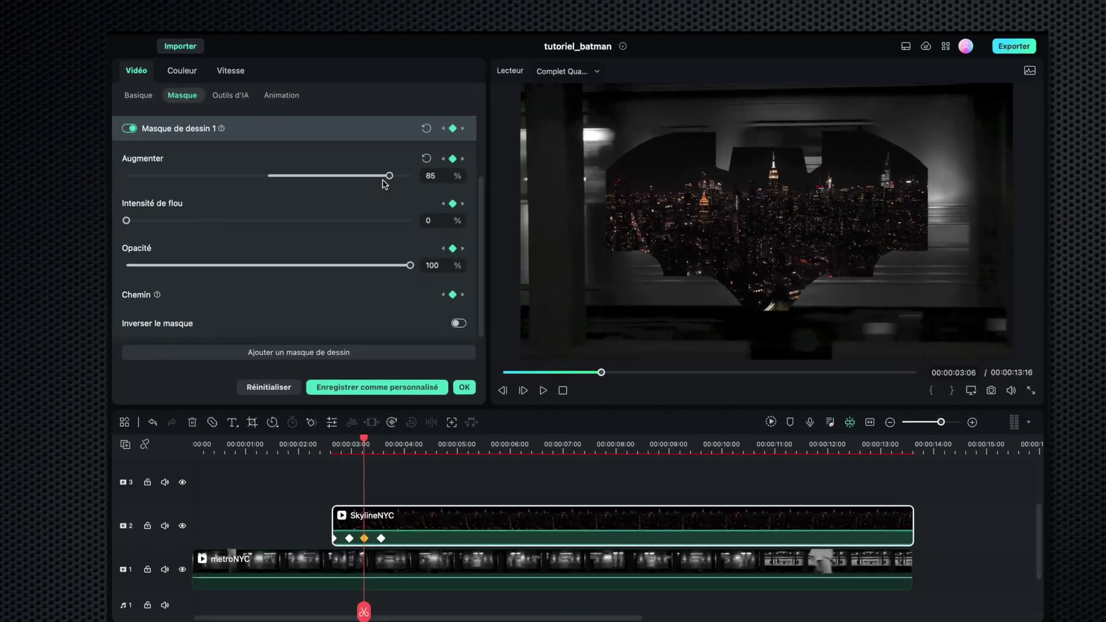
{"action": "left_click_drag", "start_coordinate": [385, 183], "coordinate": [294, 195]}
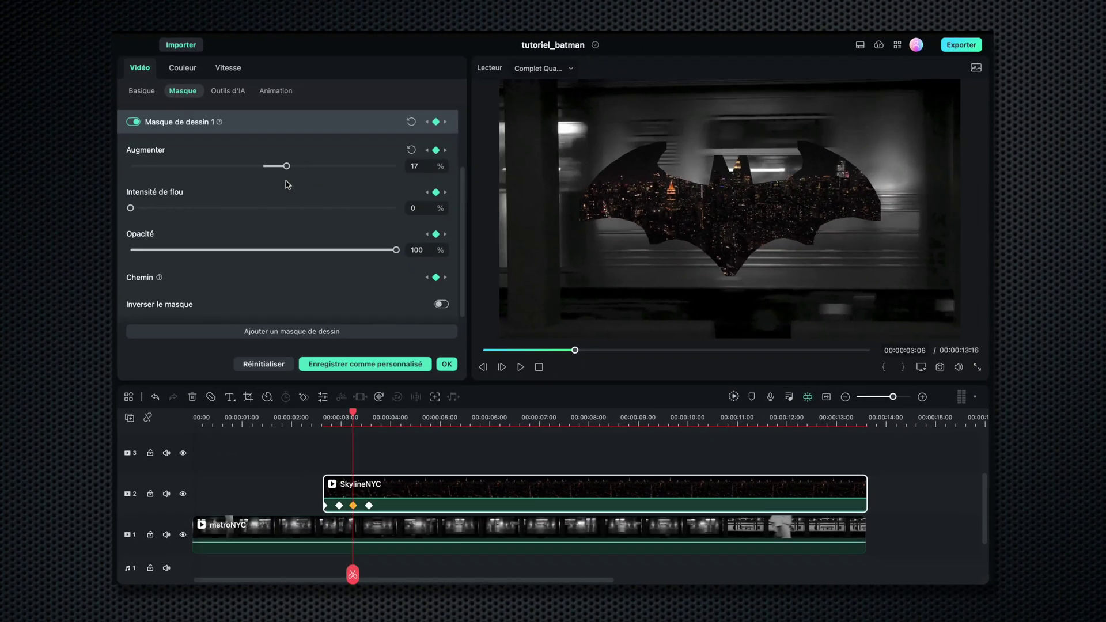
{"action": "left_click_drag", "start_coordinate": [131, 208], "coordinate": [195, 210]}
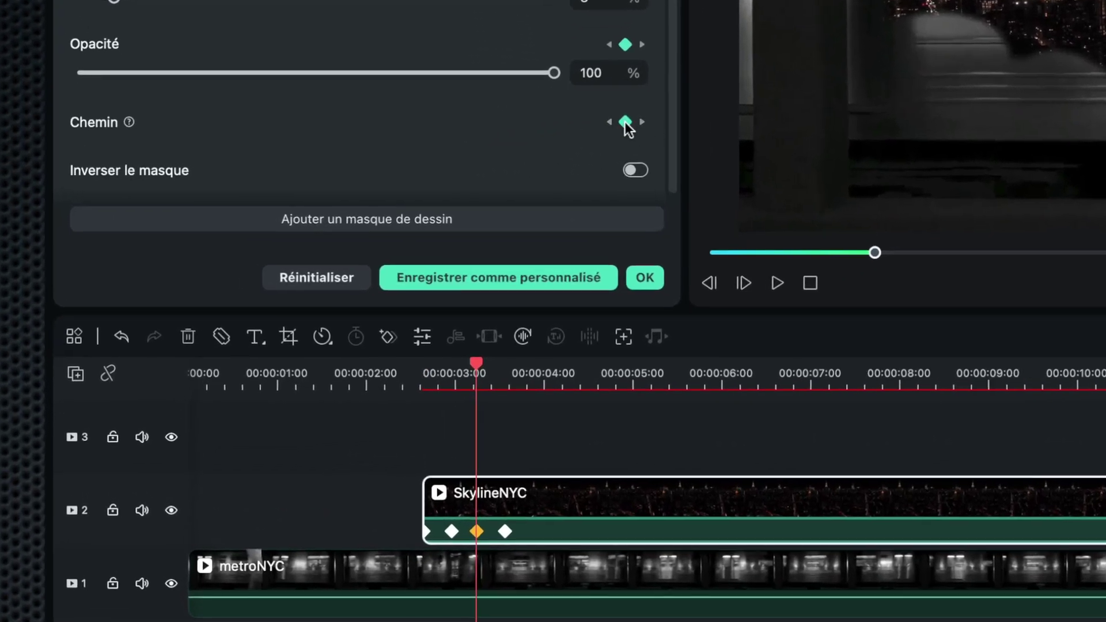
- At the 00:00:03:14 keyframe, set the drawing mask's expansion and blur intensity to 100% and confirm the mask settings
{"action": "left_click", "coordinate": [611, 121]}
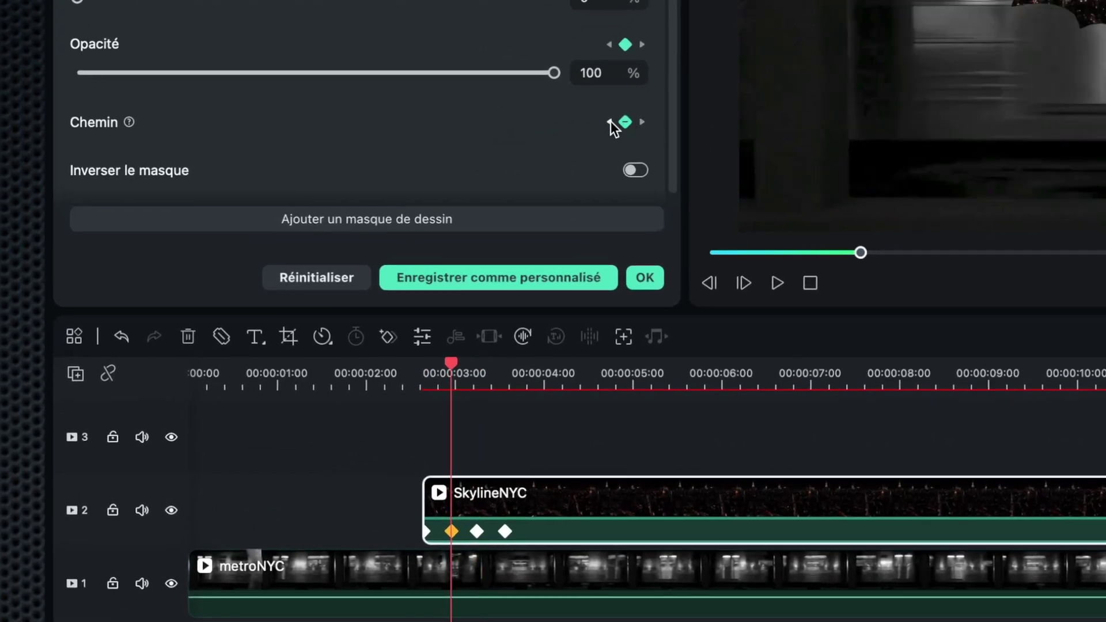
{"action": "left_click", "coordinate": [641, 123]}
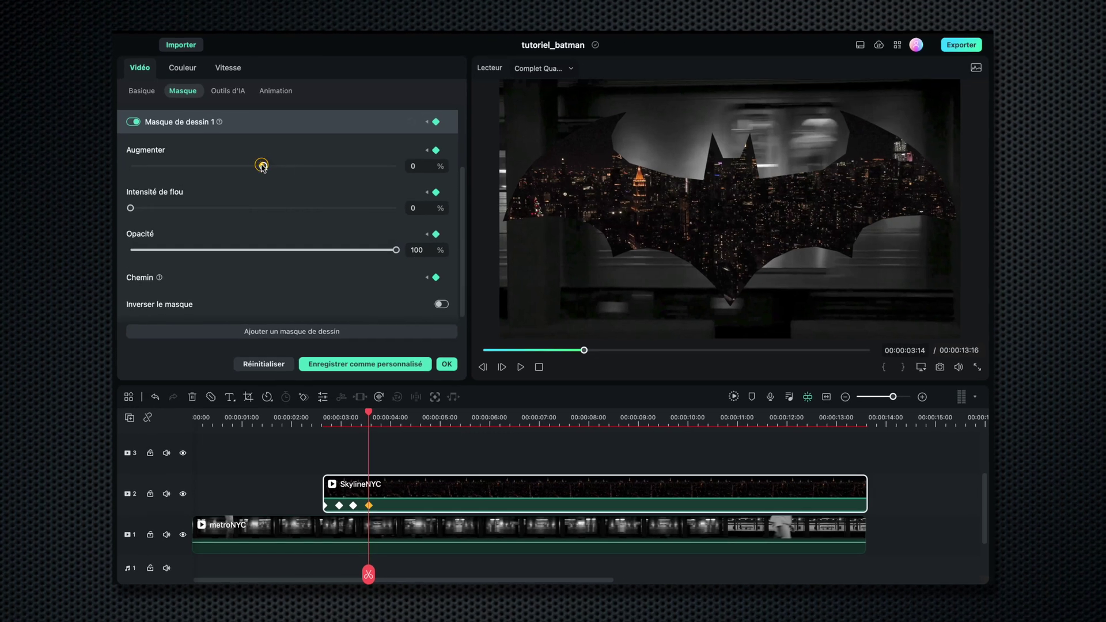
{"action": "left_click_drag", "start_coordinate": [262, 166], "coordinate": [396, 167]}
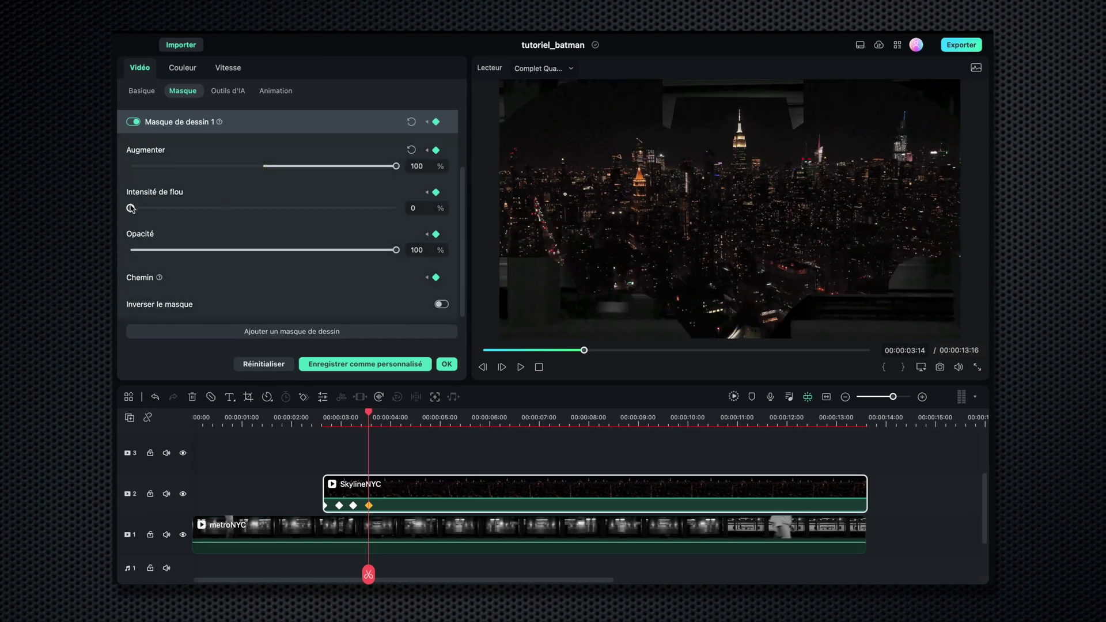
{"action": "left_click_drag", "start_coordinate": [169, 208], "coordinate": [397, 209]}
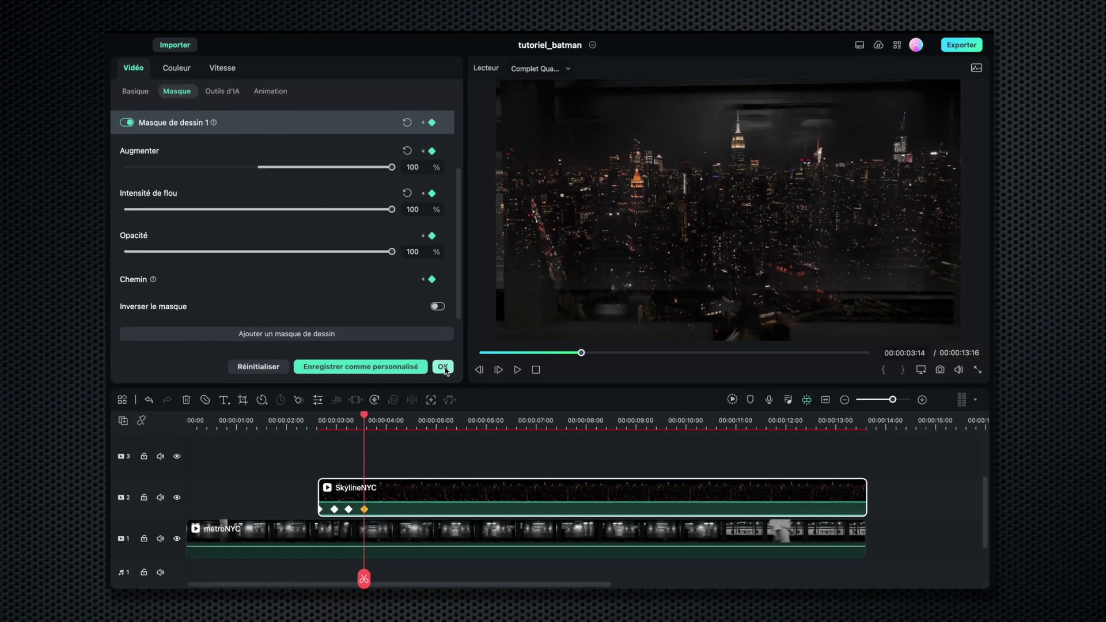
{"action": "left_click", "coordinate": [447, 365]}
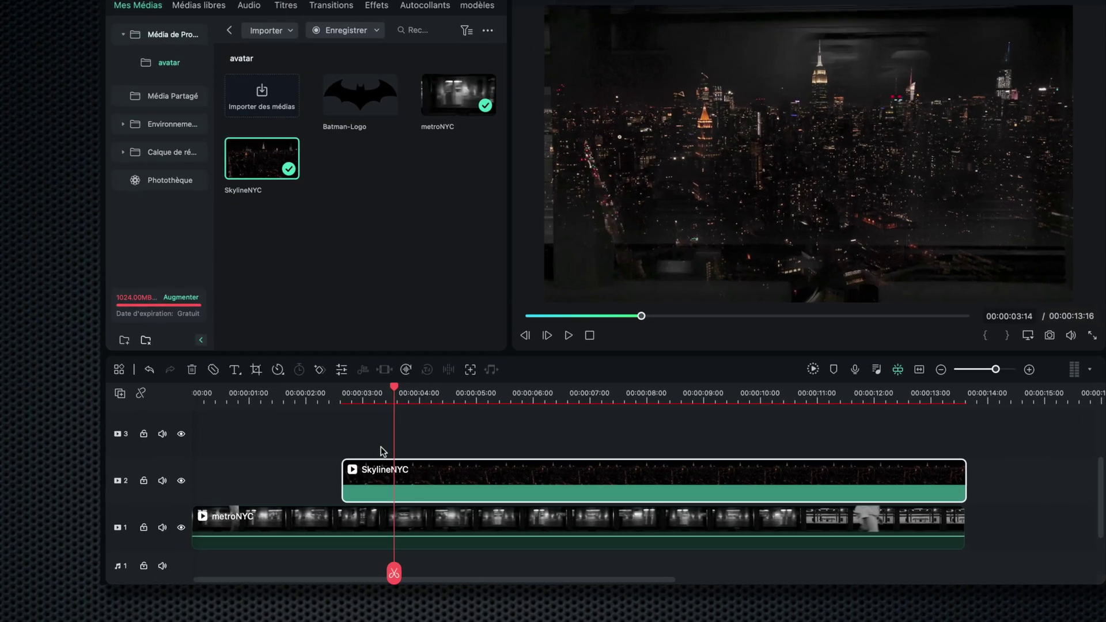
- Add an opacity keyframe at 100% to the metroNYC clip at 00:00:02:16, where the SkylineNYC clip starts
{"action": "left_click", "coordinate": [329, 523]}
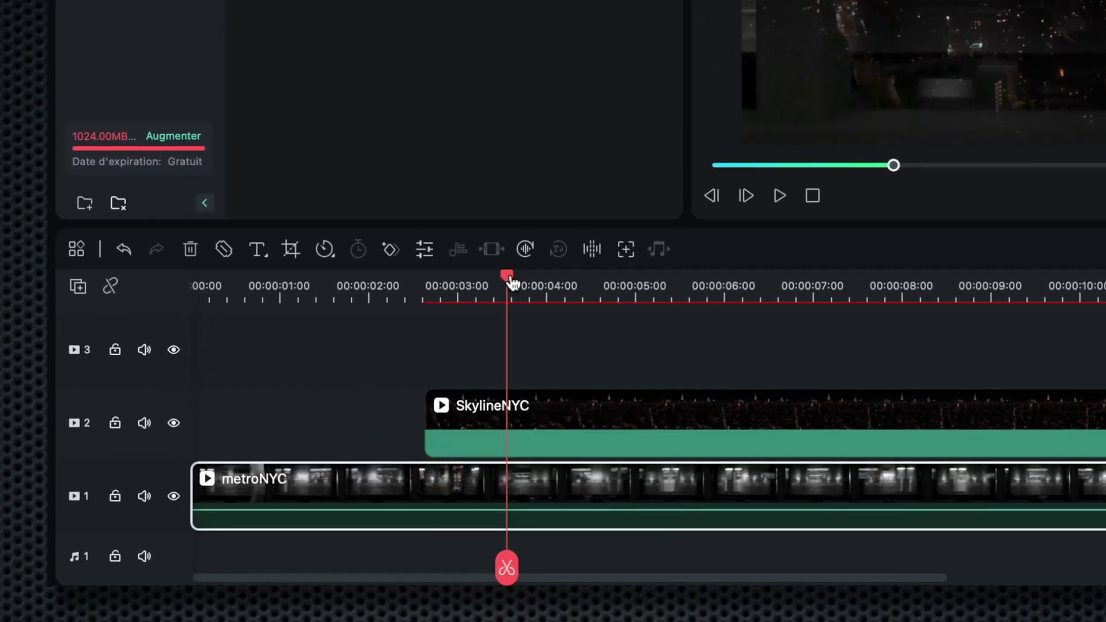
{"action": "left_click_drag", "start_coordinate": [511, 282], "coordinate": [425, 283]}
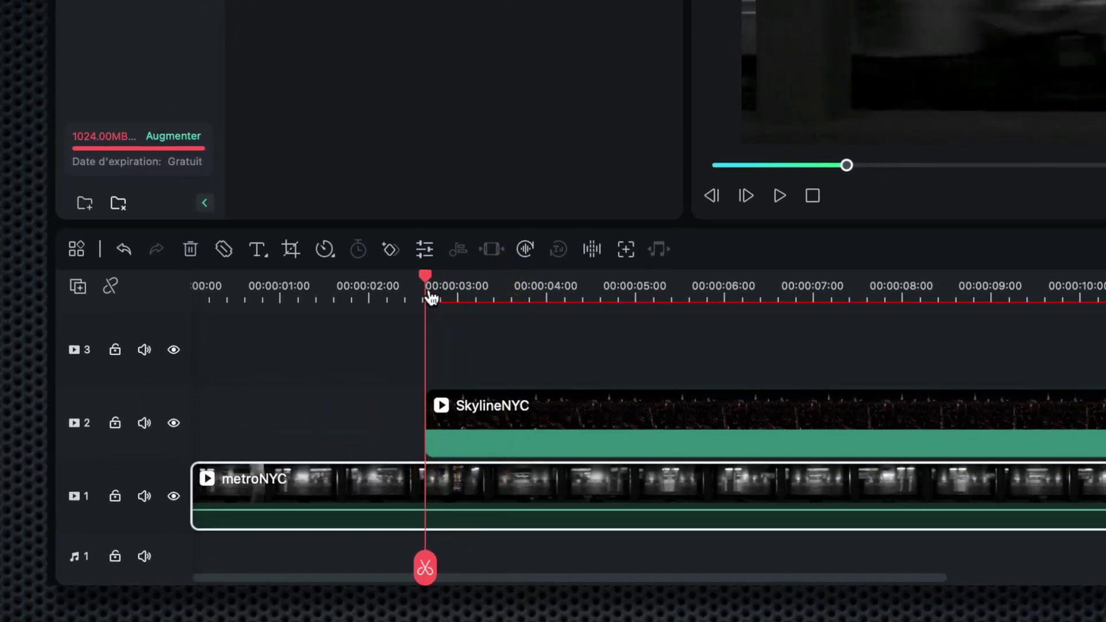
{"action": "double_click", "coordinate": [439, 484]}
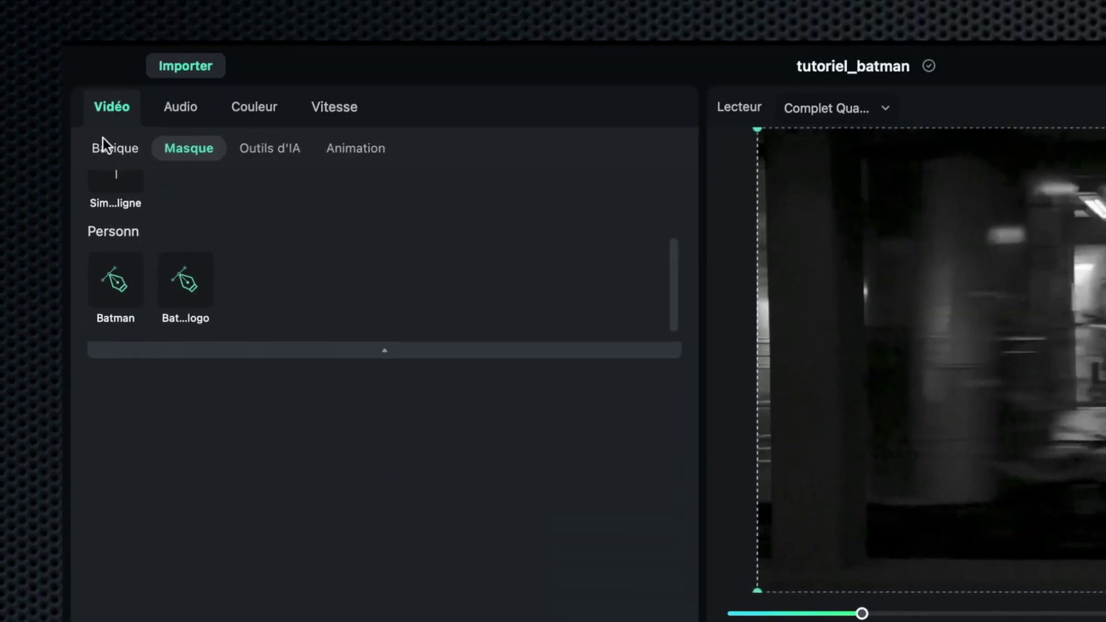
{"action": "left_click", "coordinate": [104, 142]}
{"action": "scroll", "coordinate": [385, 538], "scroll_direction": "down", "scroll_amount": 3}
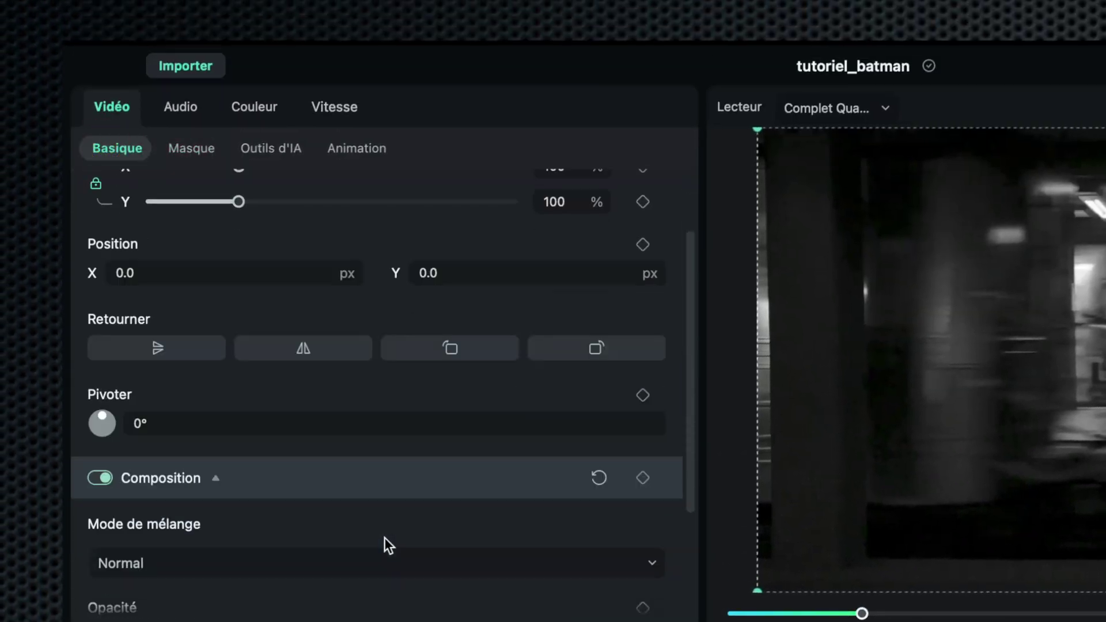
{"action": "scroll", "coordinate": [385, 537], "scroll_direction": "down", "scroll_amount": 3}
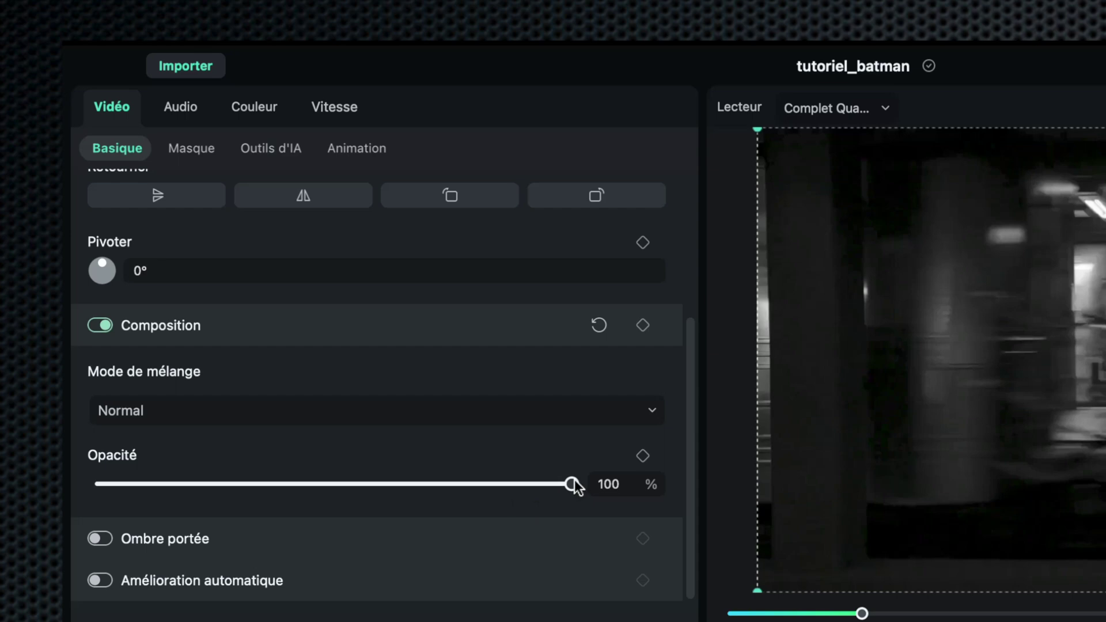
{"action": "left_click", "coordinate": [642, 455]}
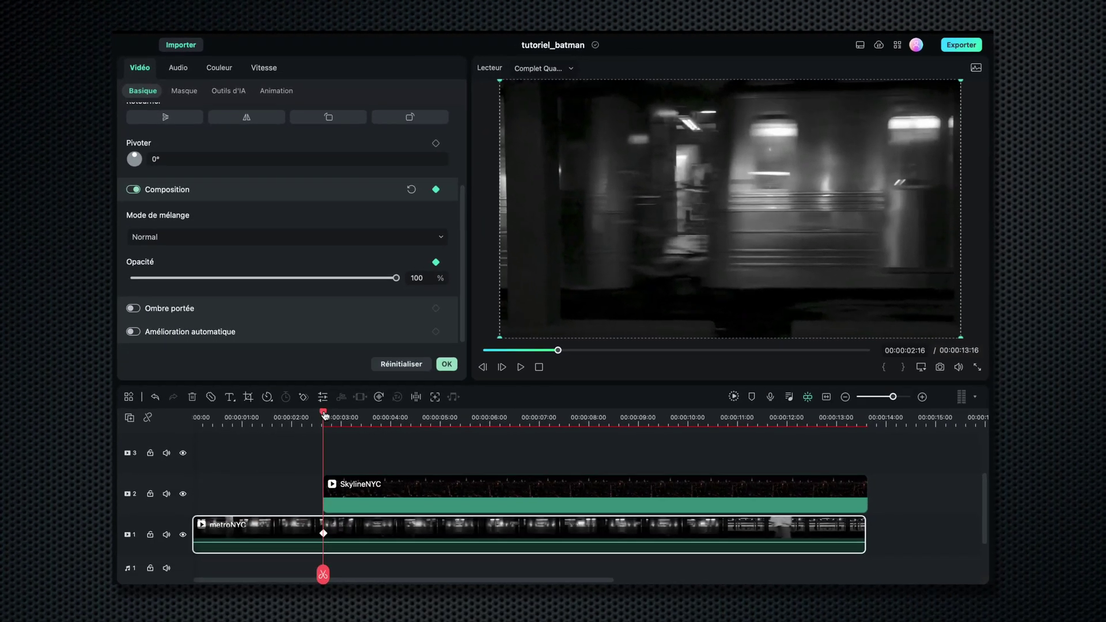
- Lower the metroNYC clip's opacity to its minimum at 00:00:03:16 and play back the finished transition
{"action": "left_click_drag", "start_coordinate": [325, 415], "coordinate": [376, 415]}
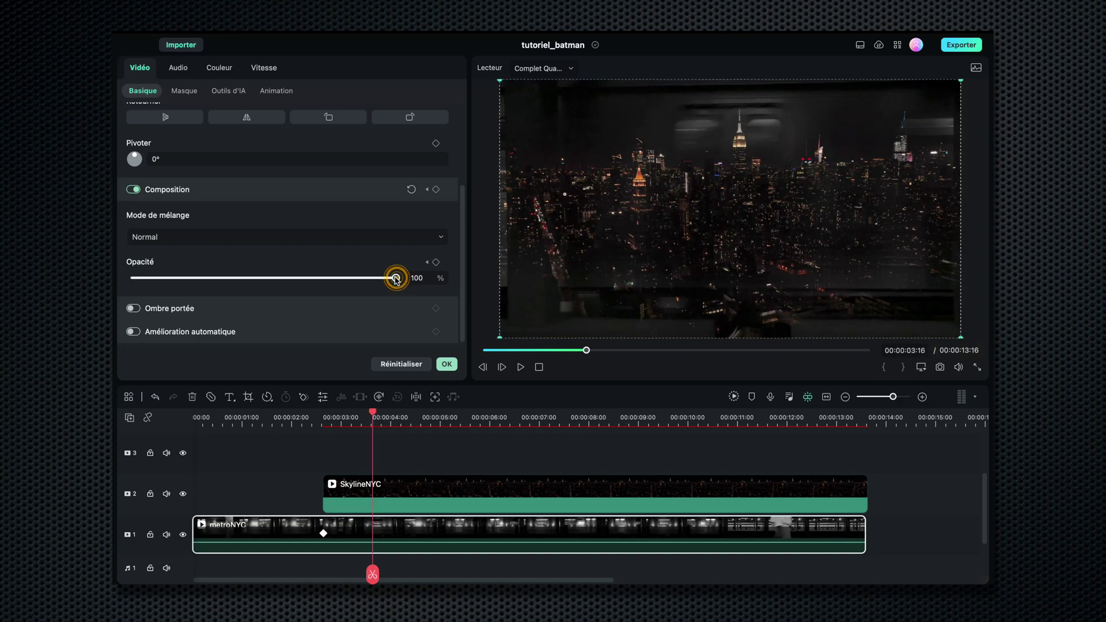
{"action": "left_click_drag", "start_coordinate": [395, 279], "coordinate": [114, 293]}
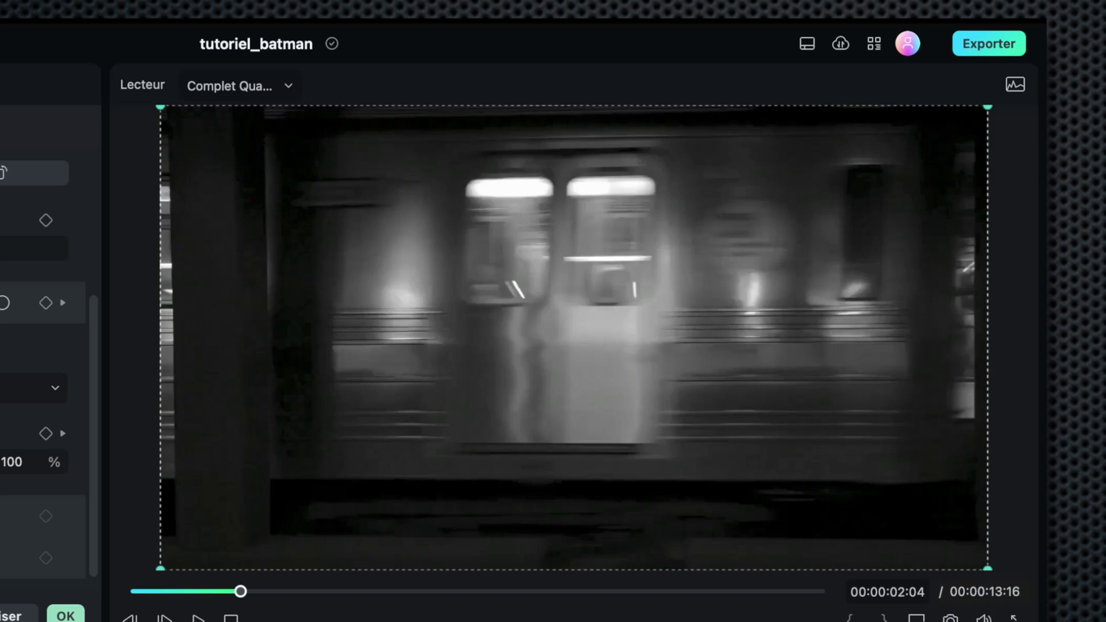
{"action": "key", "text": "space"}
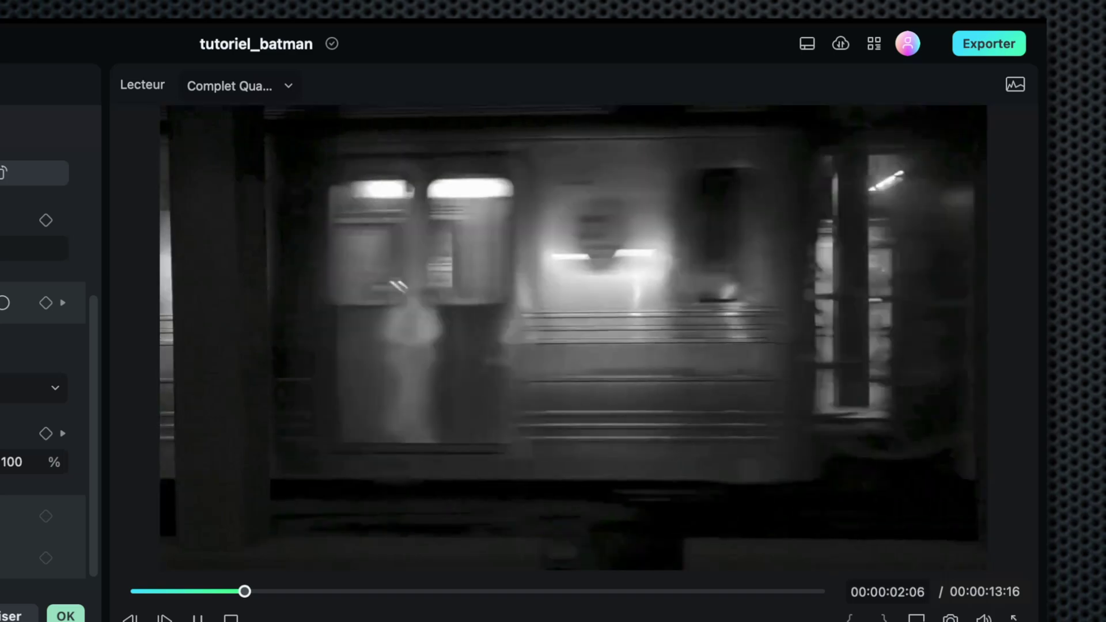